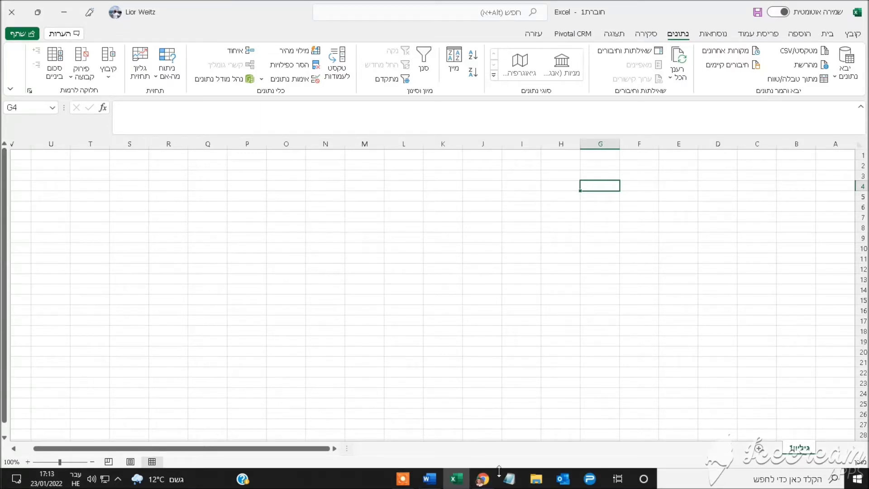
Step: Look over the Knesset members table in Chrome, then go back to the Word member list
{"action": "left_click", "coordinate": [483, 479]}
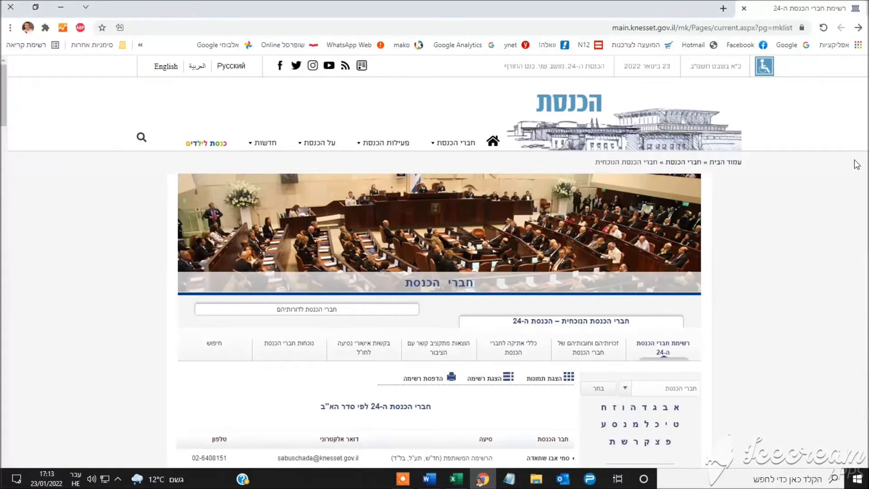
{"action": "mouse_move", "coordinate": [2, 90]}
{"action": "left_mouse_down"}
{"action": "mouse_move", "coordinate": [9, 355]}
{"action": "mouse_move", "coordinate": [2, 66]}
{"action": "left_mouse_up"}
{"action": "left_click_drag", "start_coordinate": [2, 85], "coordinate": [2, 128]}
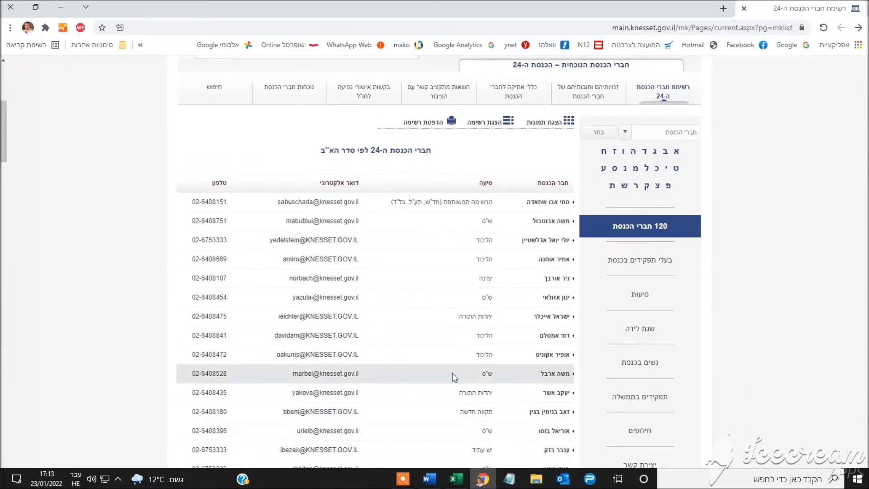
{"action": "left_click", "coordinate": [430, 479]}
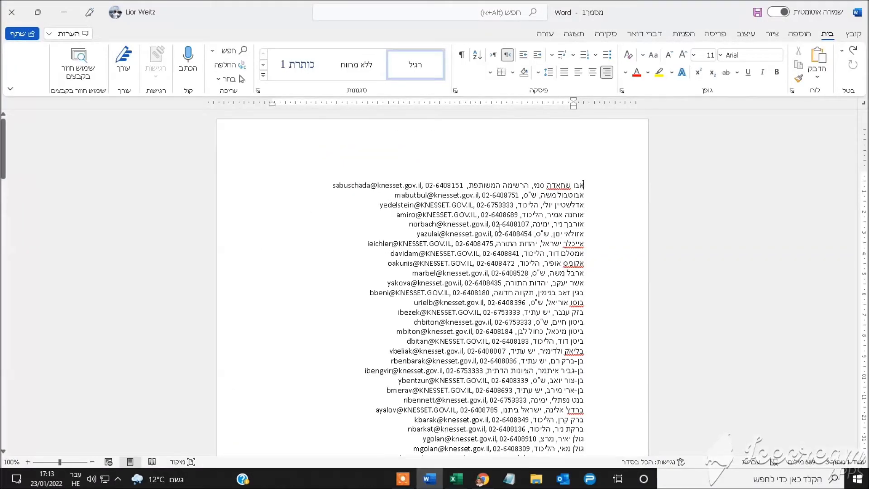
Step: Check the first line's surname שחאדה against the Knesset members list in Chrome
{"action": "double_click", "coordinate": [559, 185]}
{"action": "left_click", "coordinate": [559, 185]}
{"action": "double_click", "coordinate": [573, 186]}
{"action": "left_click", "coordinate": [538, 185]}
{"action": "left_click", "coordinate": [488, 481]}
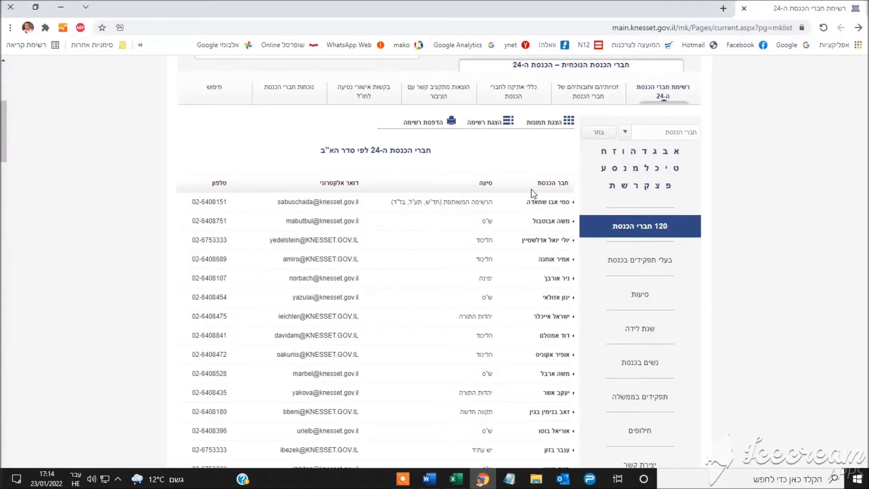
{"action": "left_click", "coordinate": [438, 484]}
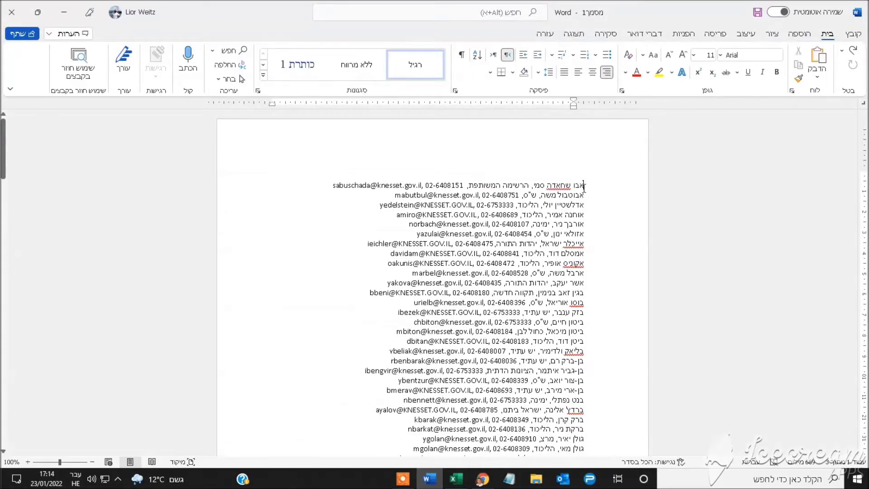
Step: Insert a comma after the party name המשותפת on the first line
{"action": "left_click", "coordinate": [582, 187]}
{"action": "left_click", "coordinate": [466, 187]}
{"action": "type", "text": ","}
Step: Scroll through the whole list to verify it, then select its first two lines
{"action": "scroll", "coordinate": [521, 228], "scroll_direction": "down", "scroll_amount": 2}
{"action": "left_click_drag", "start_coordinate": [2, 168], "coordinate": [9, 421]}
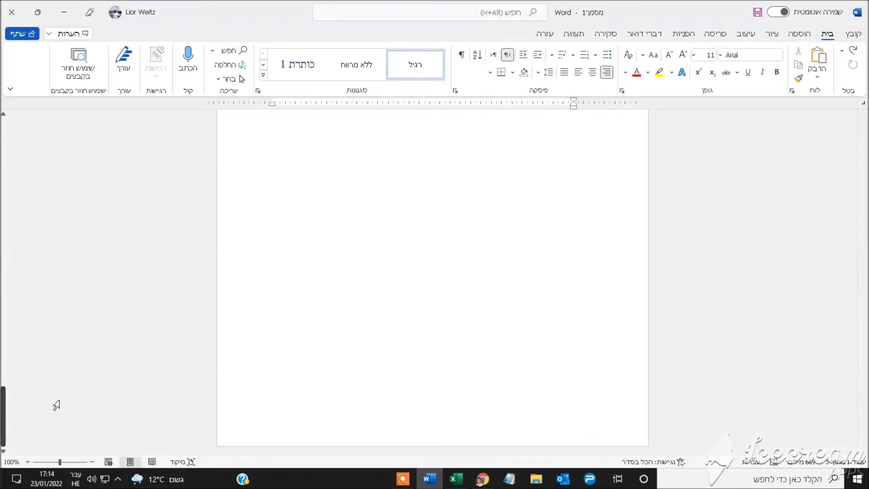
{"action": "scroll", "coordinate": [532, 319], "scroll_direction": "up", "scroll_amount": 3}
{"action": "scroll", "coordinate": [530, 317], "scroll_direction": "up", "scroll_amount": 3}
{"action": "scroll", "coordinate": [528, 315], "scroll_direction": "up", "scroll_amount": 3}
{"action": "scroll", "coordinate": [528, 312], "scroll_direction": "up", "scroll_amount": 3}
{"action": "scroll", "coordinate": [526, 309], "scroll_direction": "up", "scroll_amount": 5}
{"action": "scroll", "coordinate": [525, 308], "scroll_direction": "up", "scroll_amount": 5}
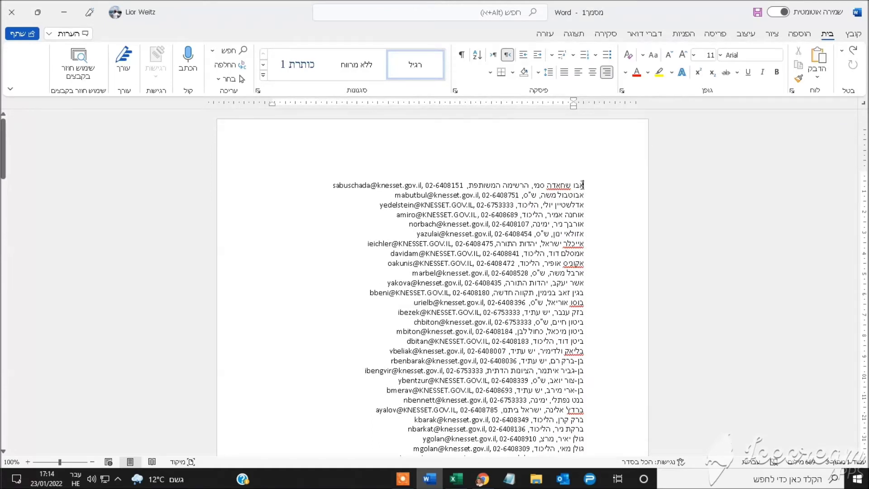
{"action": "left_click_drag", "start_coordinate": [585, 185], "coordinate": [437, 190]}
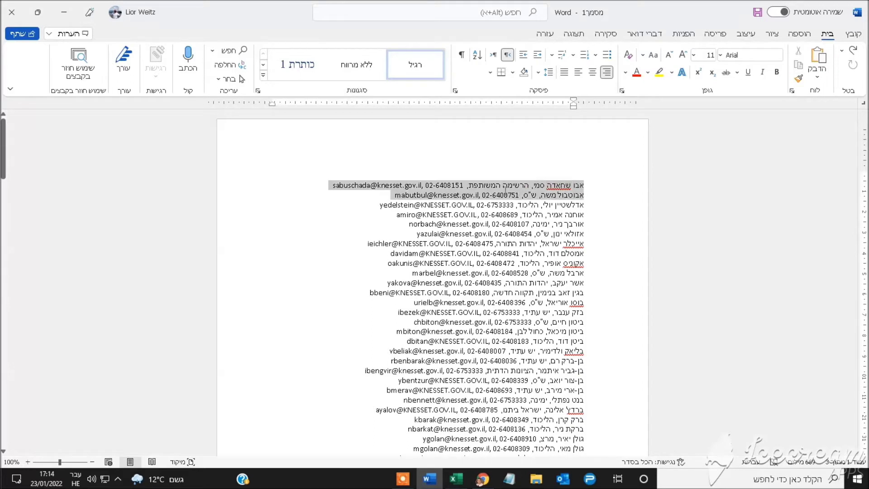
Step: Select all the Word text with Ctrl+A, copy it, and bring up the blank Excel workbook
{"action": "left_click", "coordinate": [516, 202]}
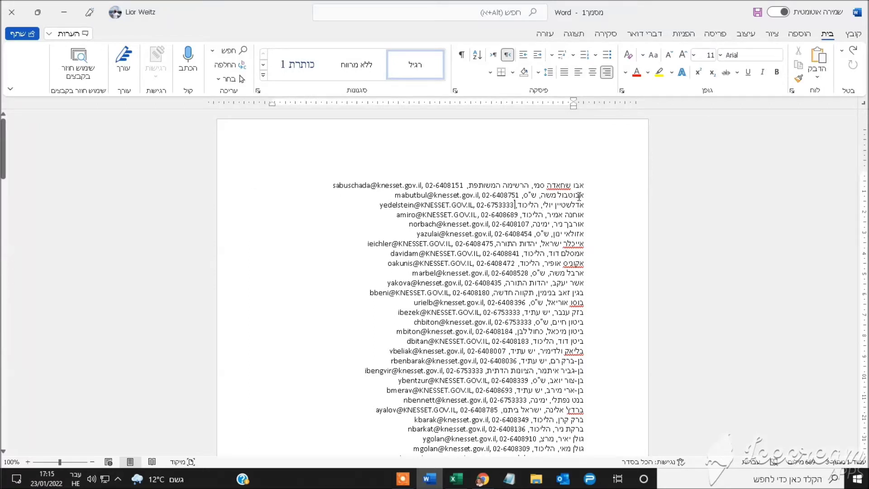
{"action": "key", "text": "ctrl+a"}
{"action": "left_click", "coordinate": [575, 195]}
{"action": "key", "text": "ctrl+a"}
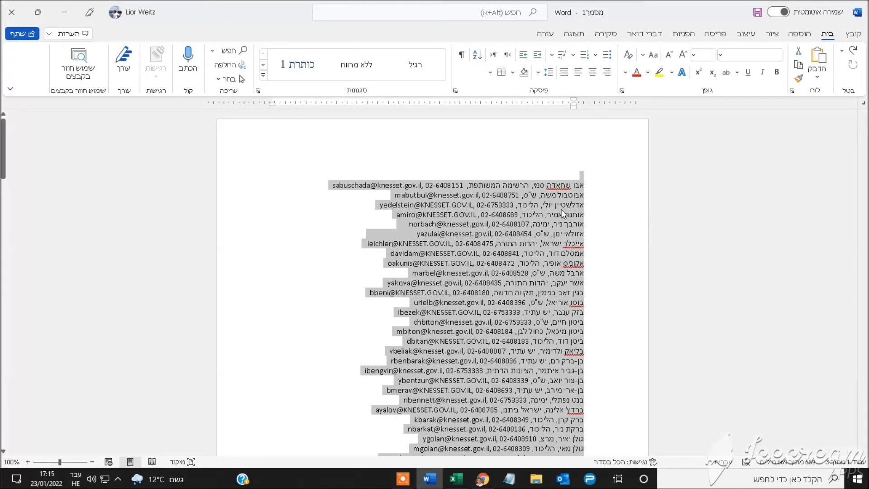
{"action": "key", "text": "ctrl+c"}
{"action": "left_click", "coordinate": [457, 483]}
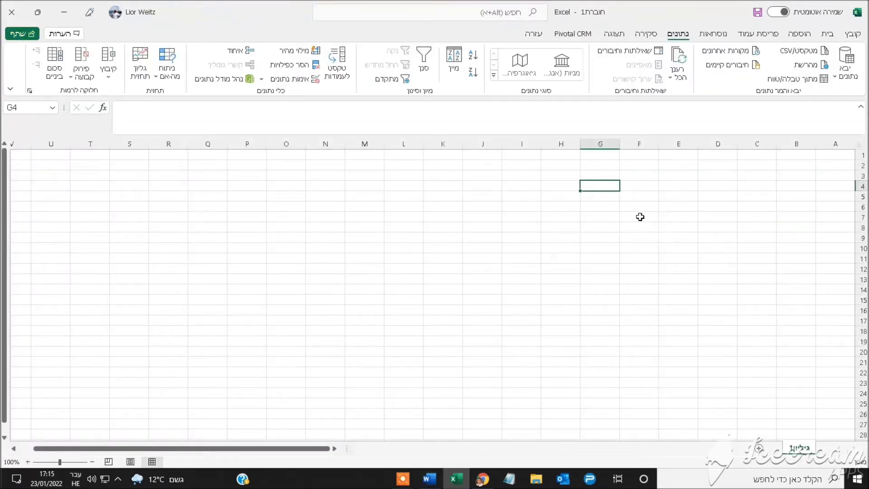
Step: Paste the member lines starting at cell E4 and autofit column E to their full length
{"action": "left_click", "coordinate": [673, 186]}
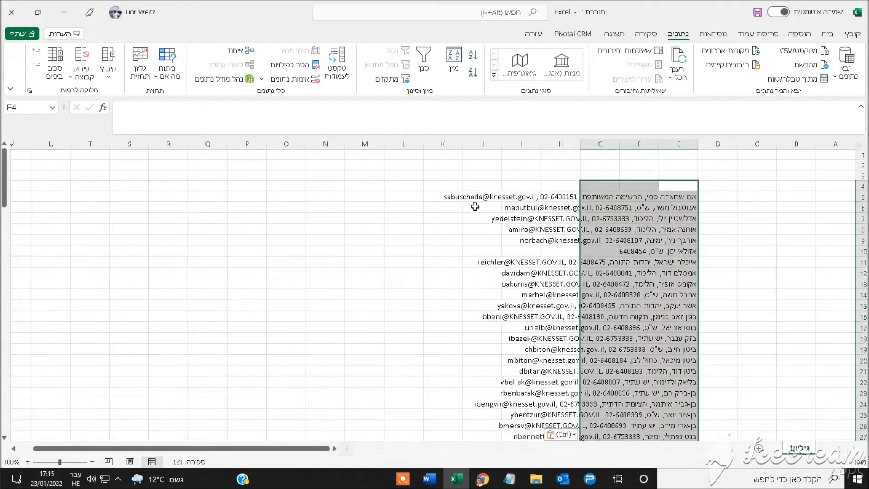
{"action": "left_click", "coordinate": [384, 212]}
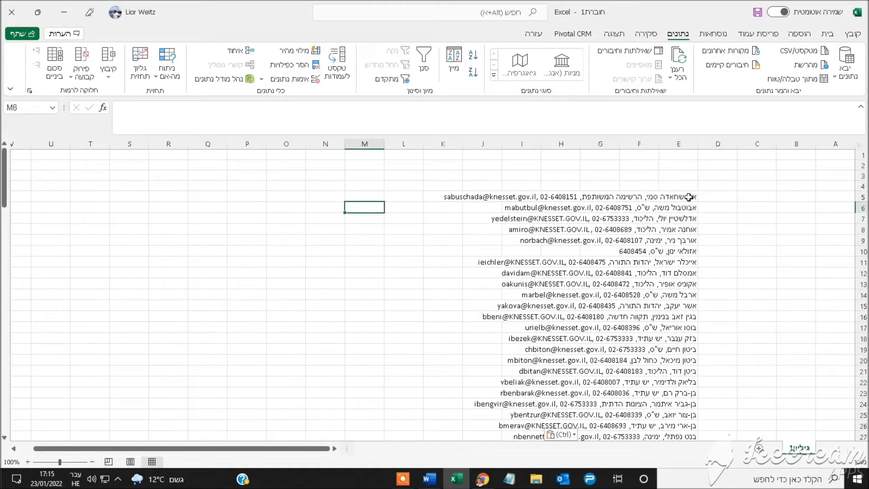
{"action": "double_click", "coordinate": [659, 143]}
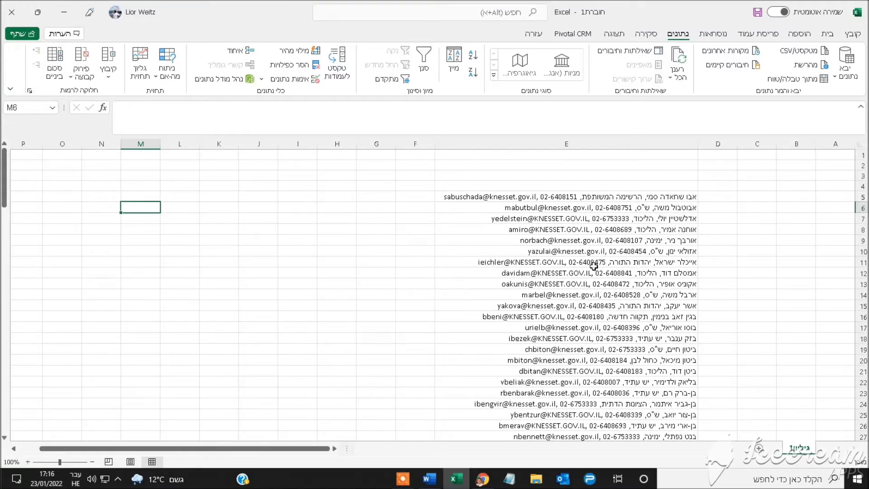
Step: Run Text to Columns on the whole of column E, keeping Delimited, to reach step 2
{"action": "left_click", "coordinate": [602, 143]}
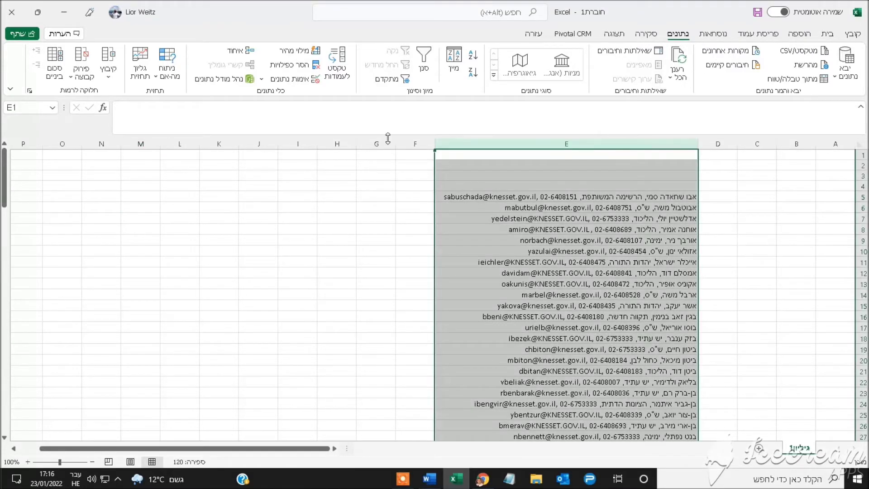
{"action": "left_click", "coordinate": [340, 59]}
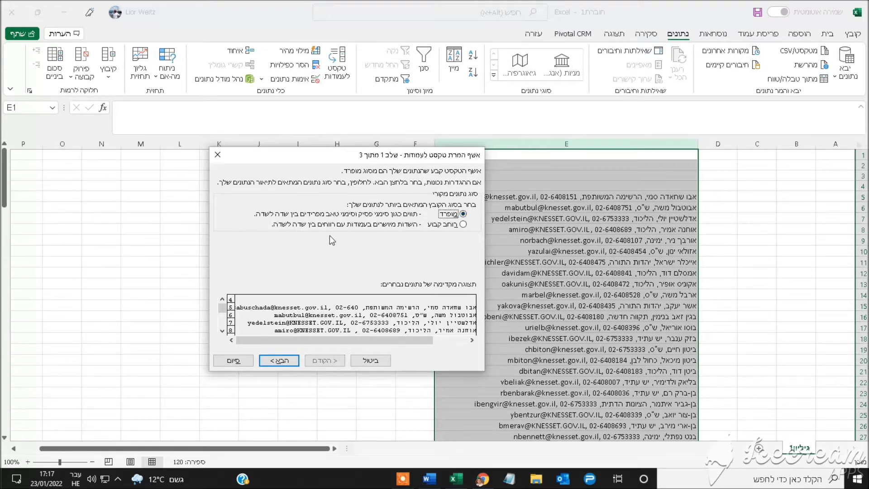
{"action": "left_click", "coordinate": [279, 360]}
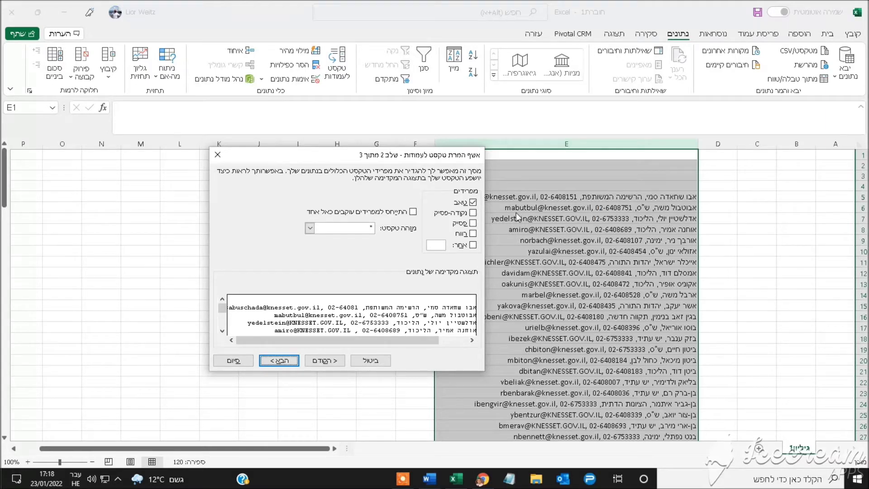
Step: Tick Tab as a delimiter in the Text to Columns wizard
{"action": "left_click", "coordinate": [473, 202]}
Step: Split on Comma only instead of Tab, checking the preview rows, and move to step 3
{"action": "left_click", "coordinate": [473, 202]}
{"action": "left_click", "coordinate": [473, 223]}
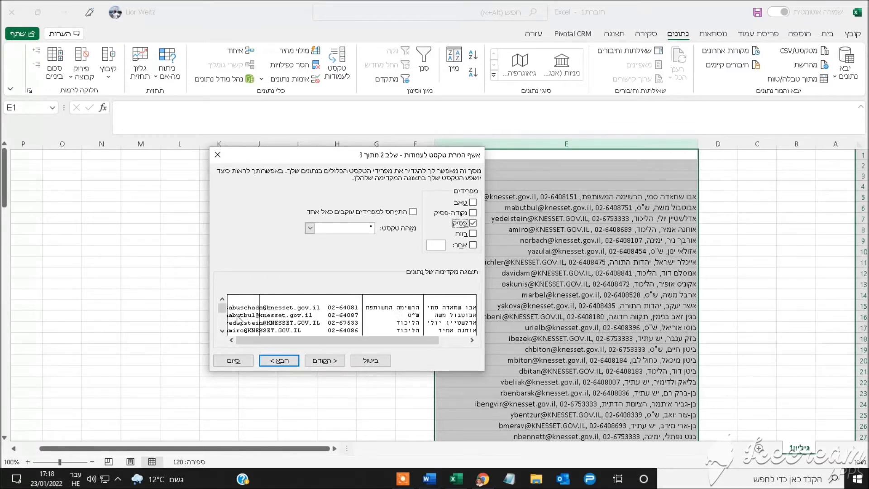
{"action": "left_click", "coordinate": [222, 331]}
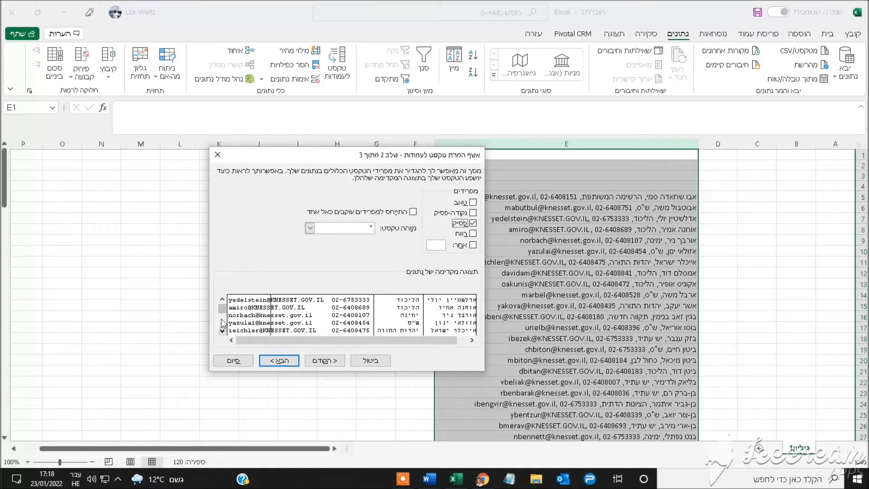
{"action": "left_click", "coordinate": [222, 298]}
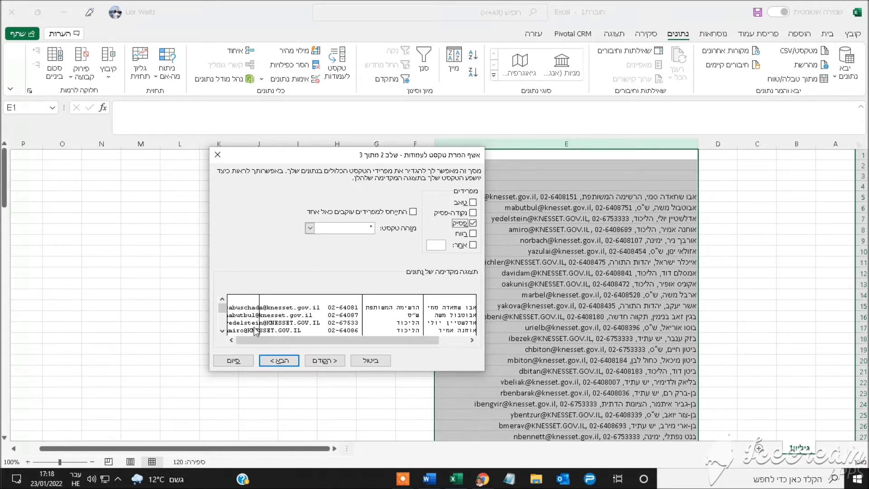
{"action": "left_click", "coordinate": [473, 222]}
{"action": "left_click", "coordinate": [473, 222]}
{"action": "left_click", "coordinate": [275, 361]}
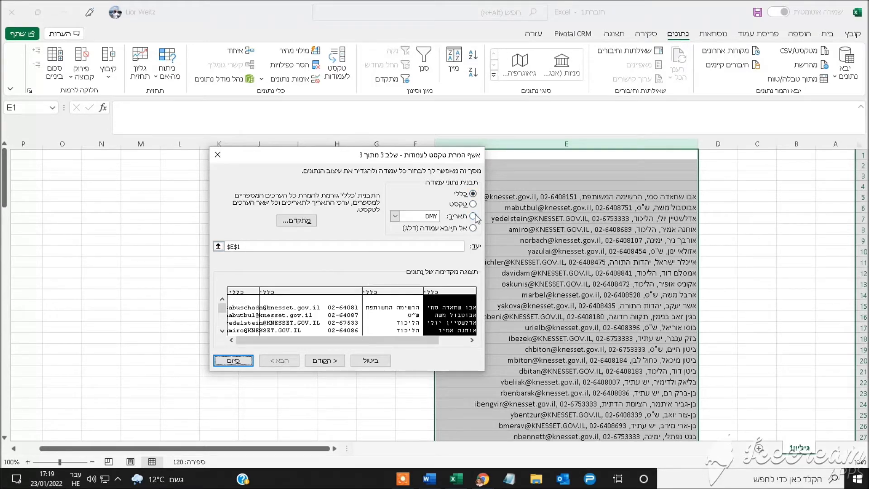
Step: Keep the column data format at General after trying Date, and finish the wizard
{"action": "left_click", "coordinate": [474, 217]}
{"action": "left_click", "coordinate": [395, 216]}
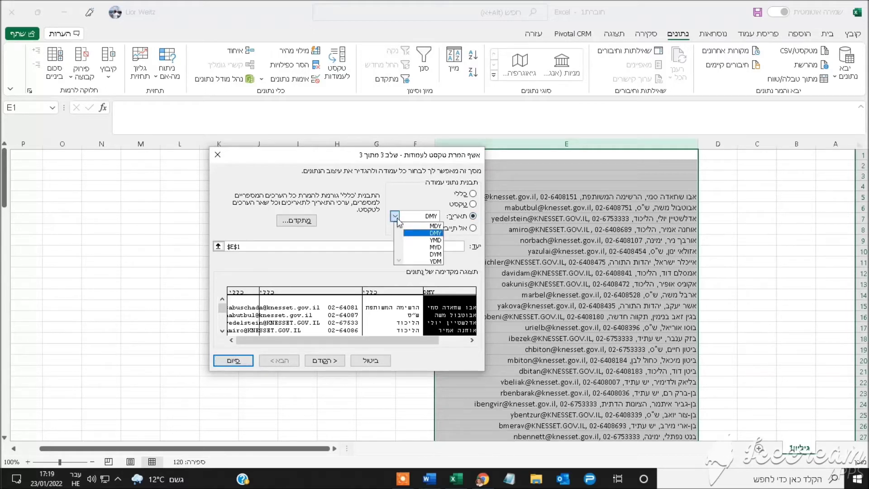
{"action": "left_click", "coordinate": [458, 199]}
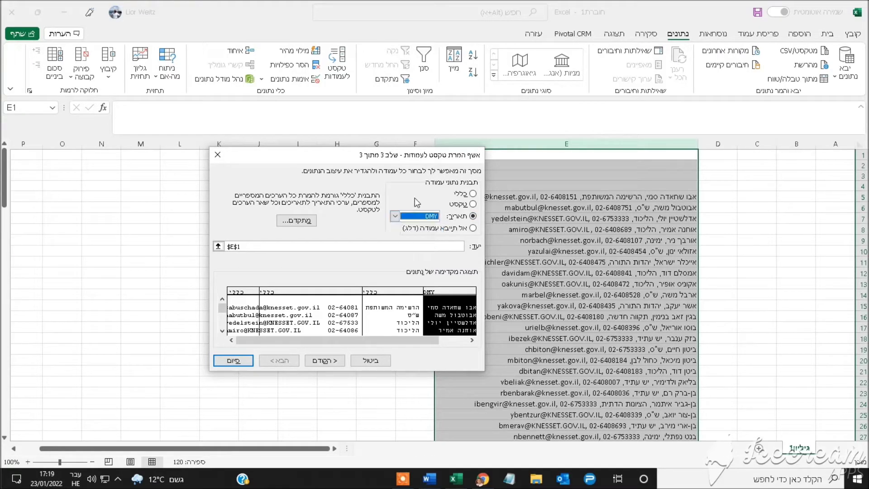
{"action": "left_click", "coordinate": [473, 194]}
{"action": "left_click", "coordinate": [233, 361]}
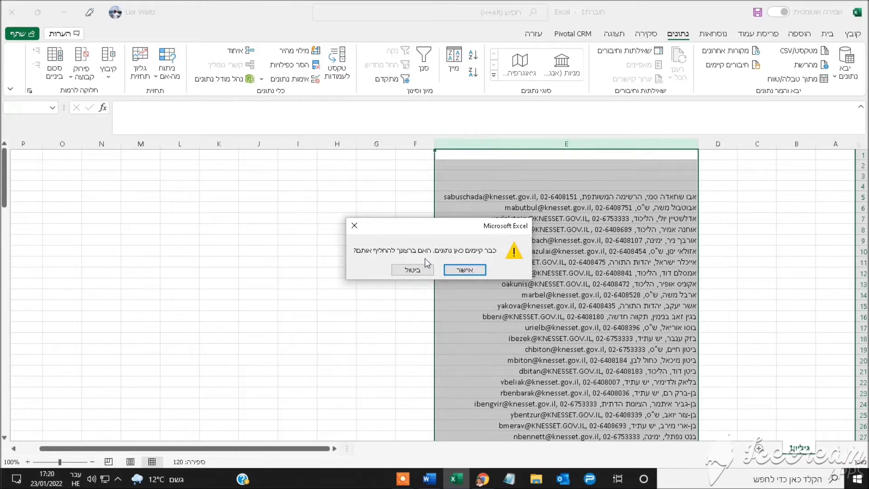
Step: Confirm replacing the existing cells and widen columns E–H to fit names, e-mails and phones
{"action": "left_click", "coordinate": [466, 271]}
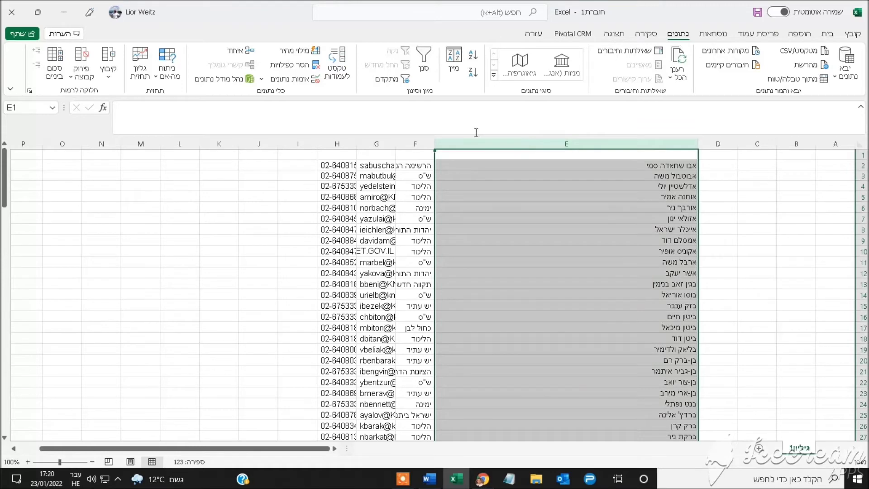
{"action": "left_click", "coordinate": [759, 206]}
{"action": "left_click_drag", "start_coordinate": [437, 143], "coordinate": [597, 144]}
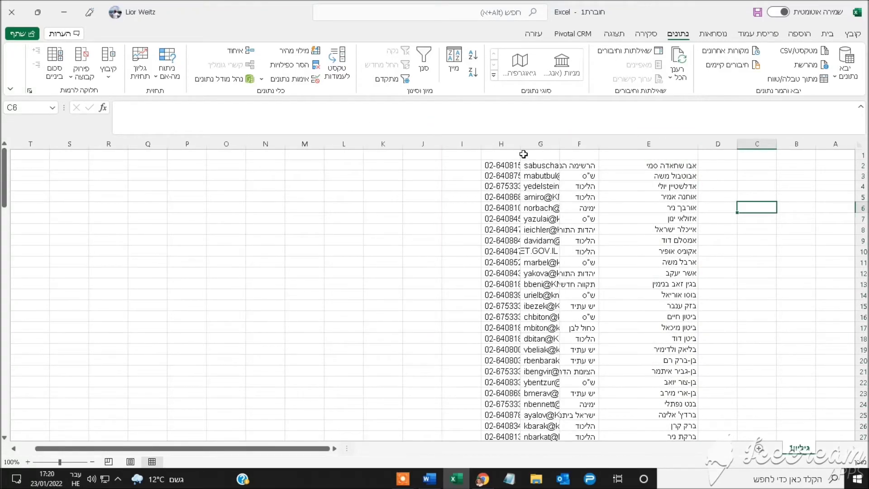
{"action": "left_click", "coordinate": [639, 139]}
{"action": "left_click_drag", "start_coordinate": [639, 139], "coordinate": [480, 143]}
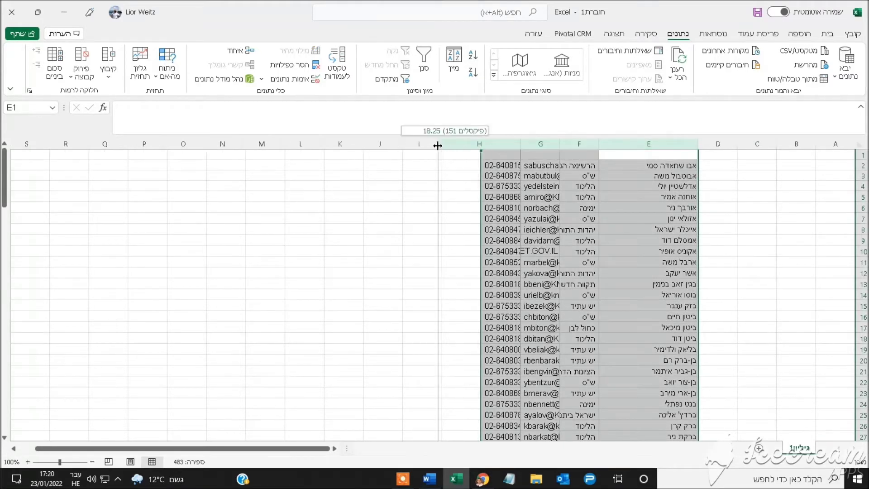
{"action": "left_click_drag", "start_coordinate": [481, 144], "coordinate": [440, 144]}
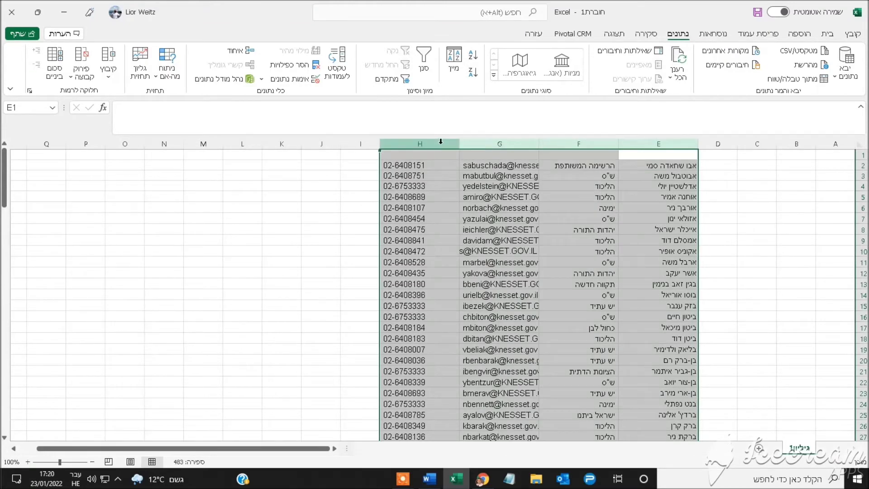
{"action": "left_click", "coordinate": [288, 185]}
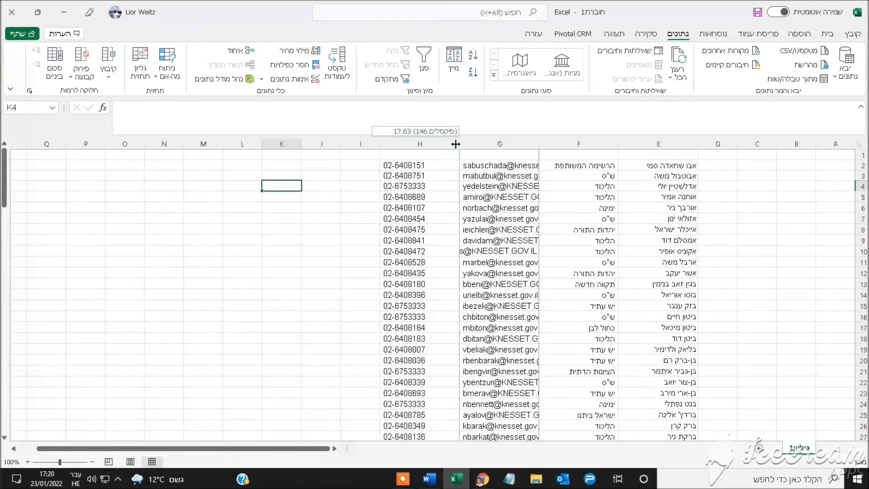
Step: Widen the e-mail column further and scroll the sheet to confirm every address shows
{"action": "left_click_drag", "start_coordinate": [454, 144], "coordinate": [422, 145]}
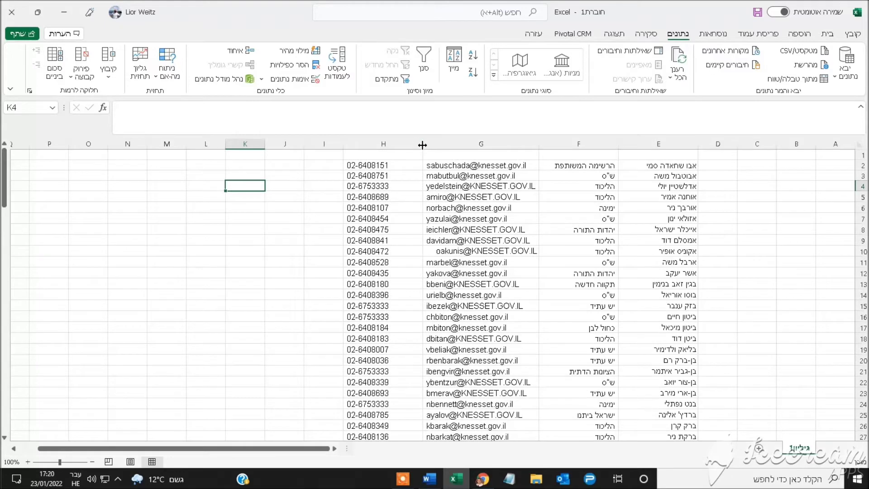
{"action": "left_click", "coordinate": [236, 229]}
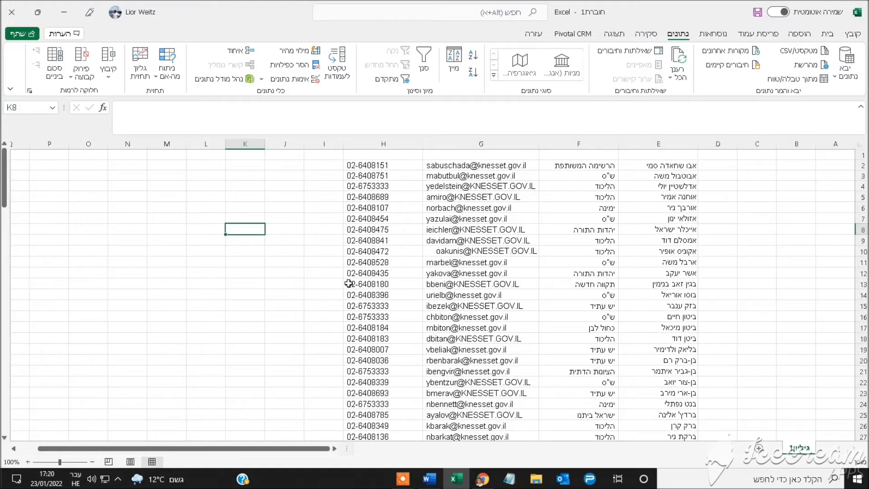
{"action": "left_click_drag", "start_coordinate": [2, 178], "coordinate": [3, 180]}
{"action": "scroll", "coordinate": [287, 289], "scroll_direction": "down", "scroll_amount": 5}
{"action": "scroll", "coordinate": [394, 309], "scroll_direction": "down", "scroll_amount": 6}
{"action": "scroll", "coordinate": [394, 308], "scroll_direction": "down", "scroll_amount": 4}
{"action": "scroll", "coordinate": [394, 308], "scroll_direction": "down", "scroll_amount": 3}
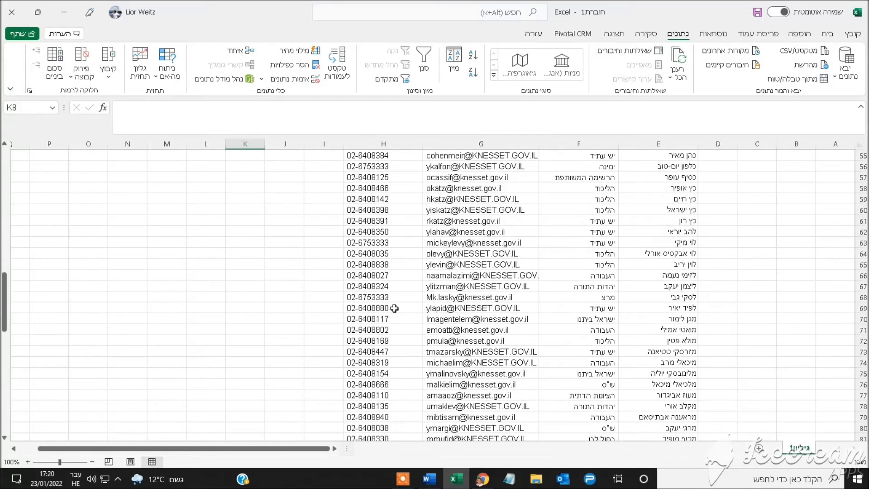
{"action": "scroll", "coordinate": [393, 308], "scroll_direction": "up", "scroll_amount": 7}
{"action": "scroll", "coordinate": [394, 308], "scroll_direction": "up", "scroll_amount": 5}
{"action": "scroll", "coordinate": [394, 308], "scroll_direction": "up", "scroll_amount": 3}
{"action": "scroll", "coordinate": [394, 308], "scroll_direction": "up", "scroll_amount": 3}
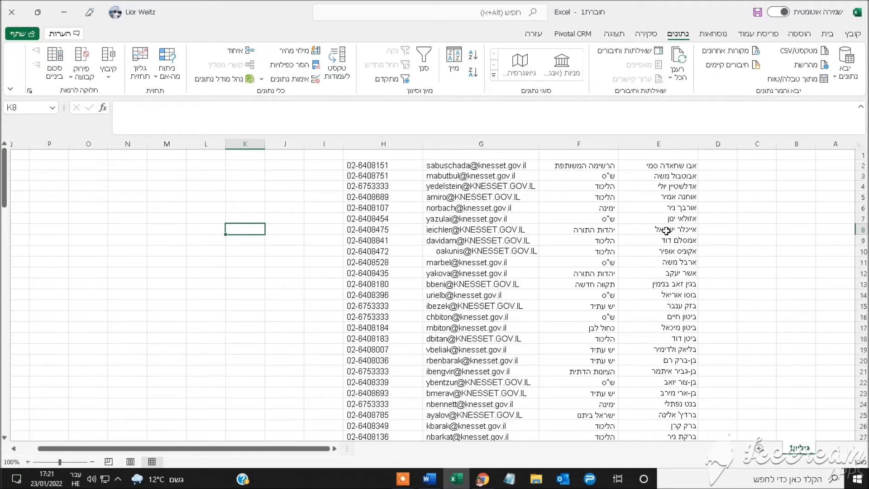
{"action": "left_click", "coordinate": [588, 143]}
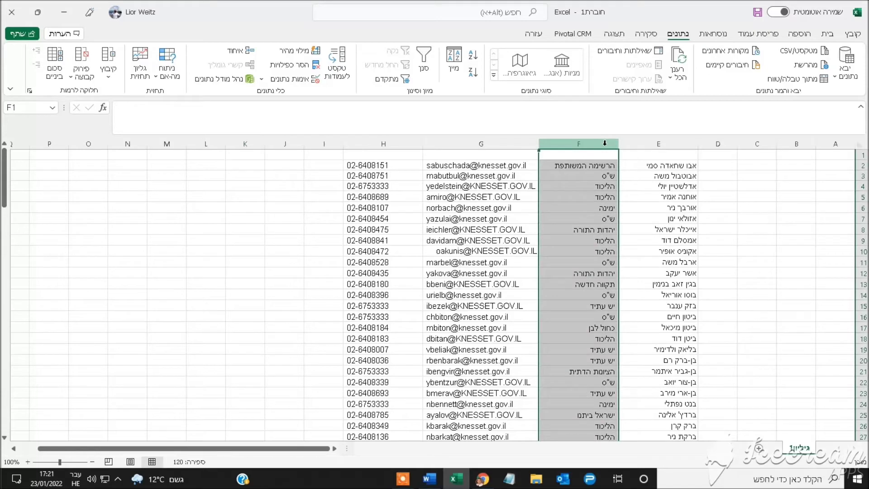
Step: Insert a blank column F before the parties via the right-click Insert (הוסף) command
{"action": "right_click", "coordinate": [584, 203]}
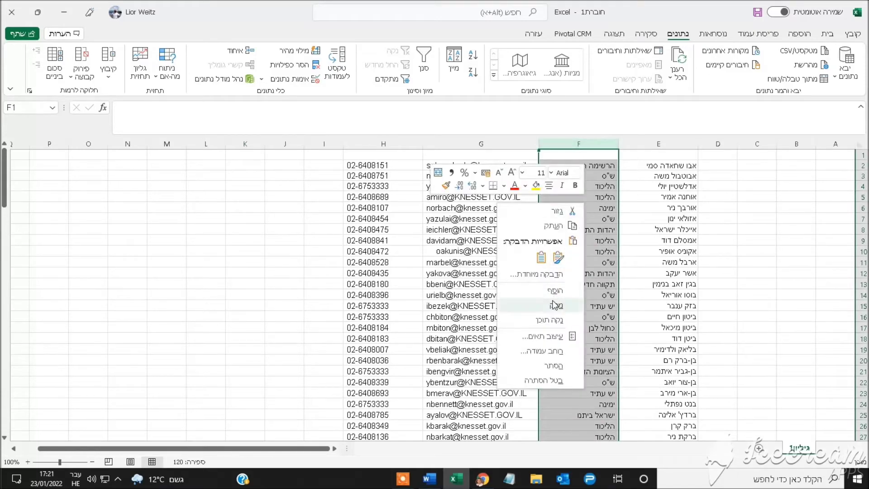
{"action": "left_click", "coordinate": [554, 292]}
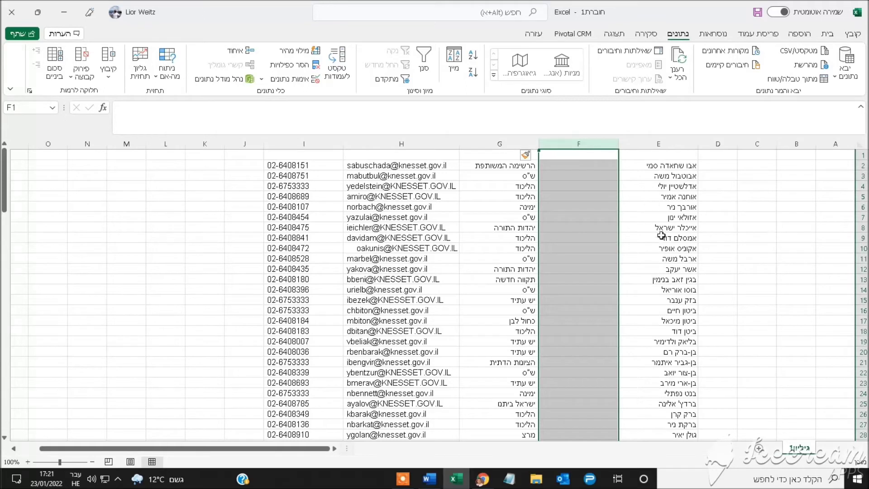
{"action": "left_click", "coordinate": [661, 249]}
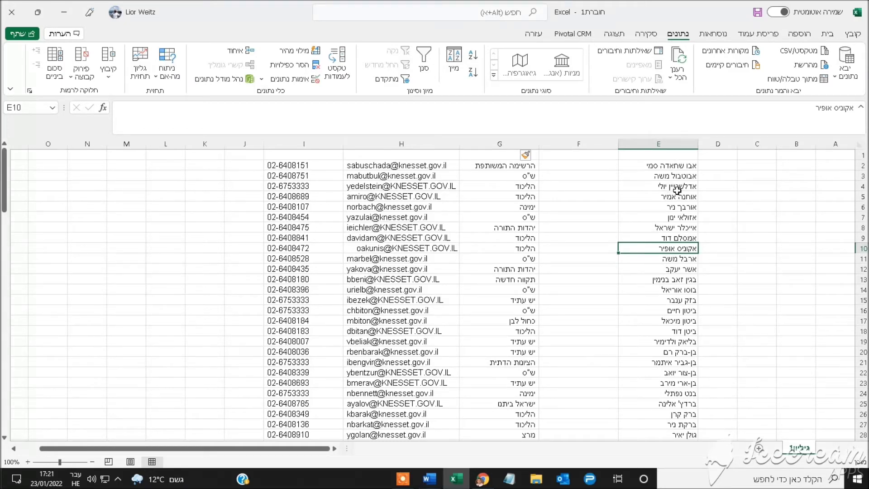
{"action": "left_click", "coordinate": [670, 166]}
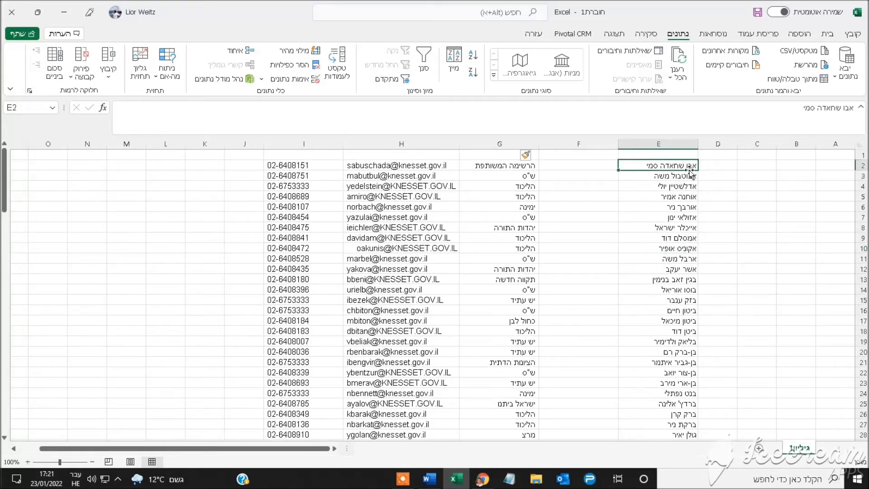
Step: Replace the spaces in the names in E2 and E13 with hyphens
{"action": "left_click", "coordinate": [842, 108]}
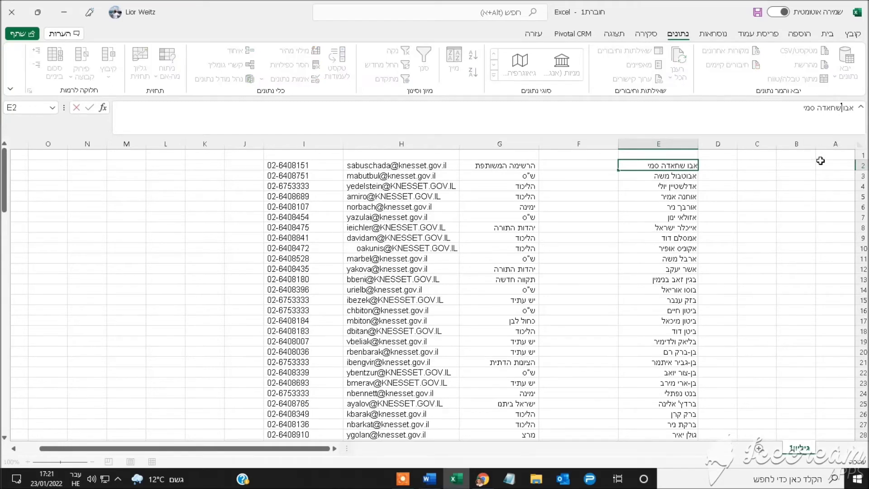
{"action": "key", "text": "BackSpace"}
{"action": "type", "text": "-"}
{"action": "left_click", "coordinate": [676, 250]}
{"action": "left_click", "coordinate": [674, 278]}
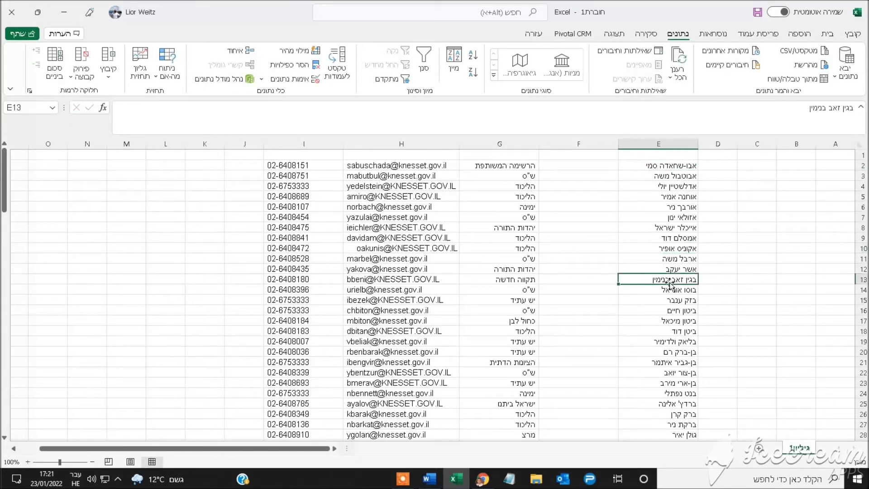
{"action": "left_click", "coordinate": [826, 109]}
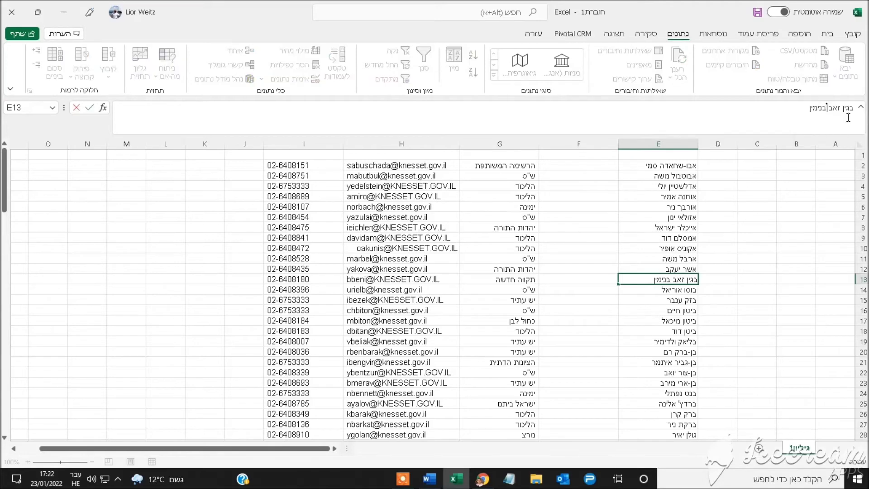
{"action": "key", "text": "BackSpace"}
{"action": "type", "text": "-"}
{"action": "left_click", "coordinate": [668, 309]}
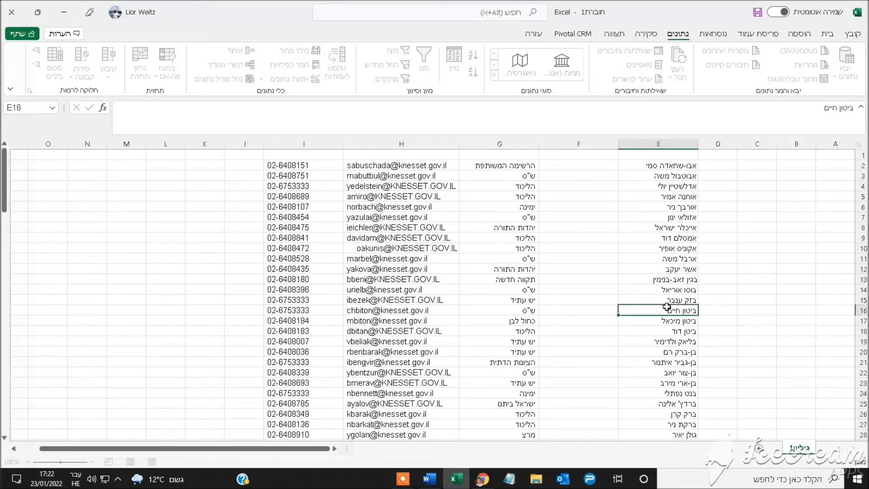
Step: Hyphenate the compound names in E38 and E39, checking the column for others
{"action": "key", "text": "Down"}
{"action": "key", "text": "Down"}
{"action": "key", "text": "Down"}
{"action": "key", "text": "Down"}
{"action": "key", "text": "Down"}
{"action": "key", "text": "Down"}
{"action": "key", "text": "Down"}
{"action": "key", "text": "Down"}
{"action": "key", "text": "Down"}
{"action": "key", "text": "Down"}
{"action": "key", "text": "Down"}
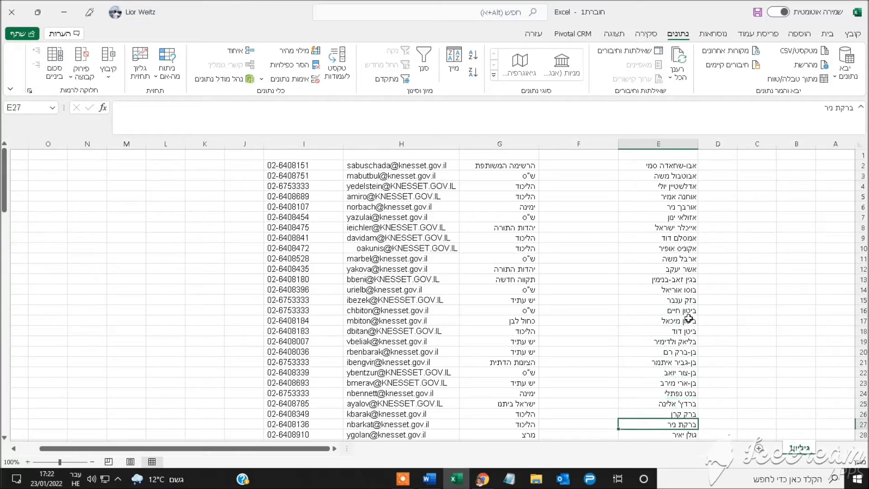
{"action": "key", "text": "Down"}
{"action": "key", "text": "Down"}
{"action": "key", "text": "Down"}
{"action": "key", "text": "Down"}
{"action": "key", "text": "Down"}
{"action": "key", "text": "Down"}
{"action": "key", "text": "Down"}
{"action": "key", "text": "Down"}
{"action": "key", "text": "Down"}
{"action": "key", "text": "Down"}
{"action": "key", "text": "Down"}
{"action": "key", "text": "Down"}
{"action": "key", "text": "Down"}
{"action": "key", "text": "Down"}
{"action": "key", "text": "Up"}
{"action": "key", "text": "Up"}
{"action": "key", "text": "Up"}
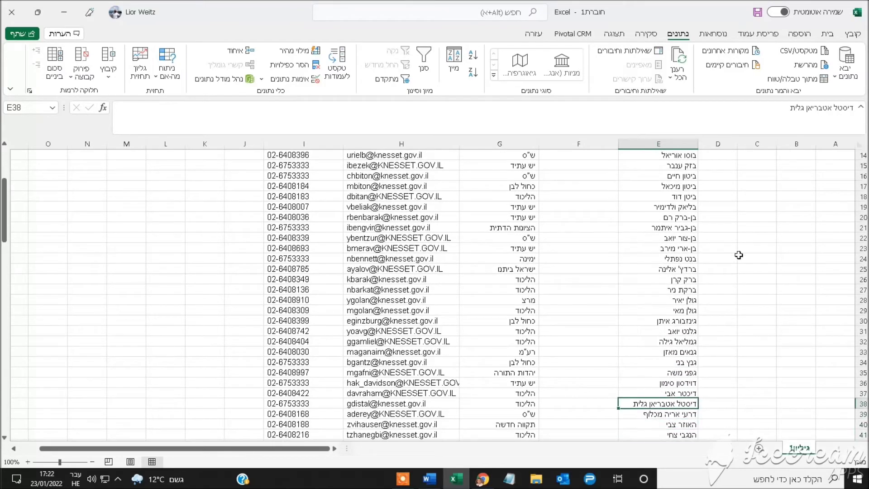
{"action": "left_click", "coordinate": [832, 111]}
{"action": "key", "text": "BackSpace"}
{"action": "type", "text": "-"}
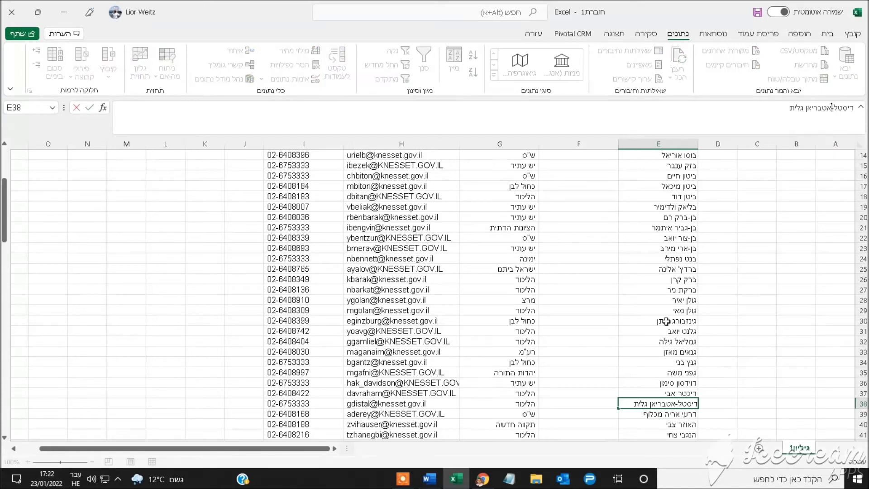
{"action": "left_click", "coordinate": [644, 355]}
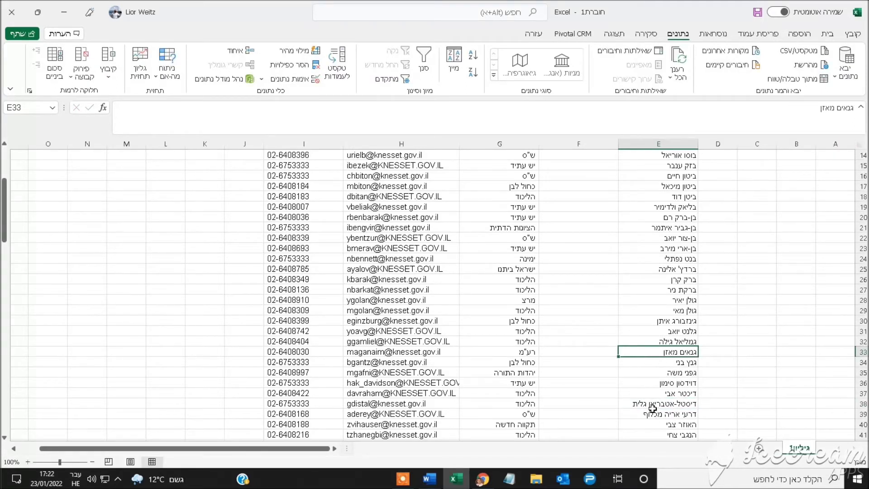
{"action": "key", "text": "Down"}
{"action": "key", "text": "Down"}
{"action": "key", "text": "Down"}
{"action": "key", "text": "Down"}
{"action": "key", "text": "Down"}
{"action": "key", "text": "Down"}
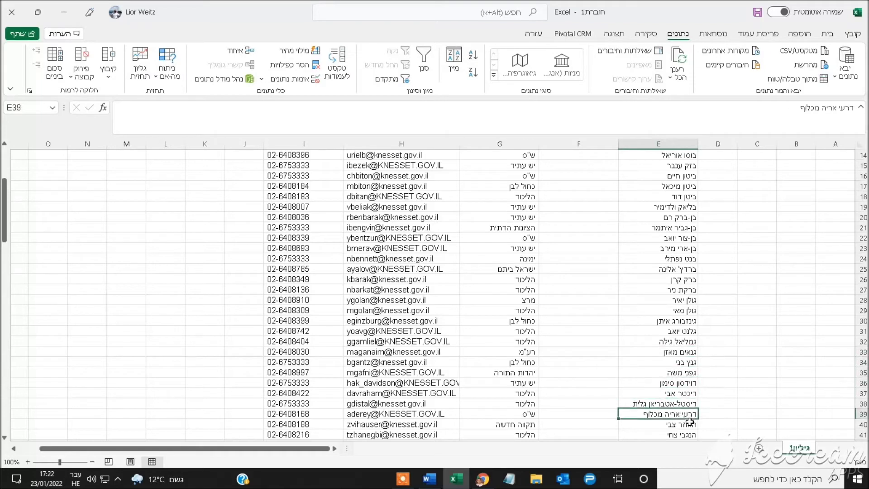
{"action": "left_click", "coordinate": [821, 108]}
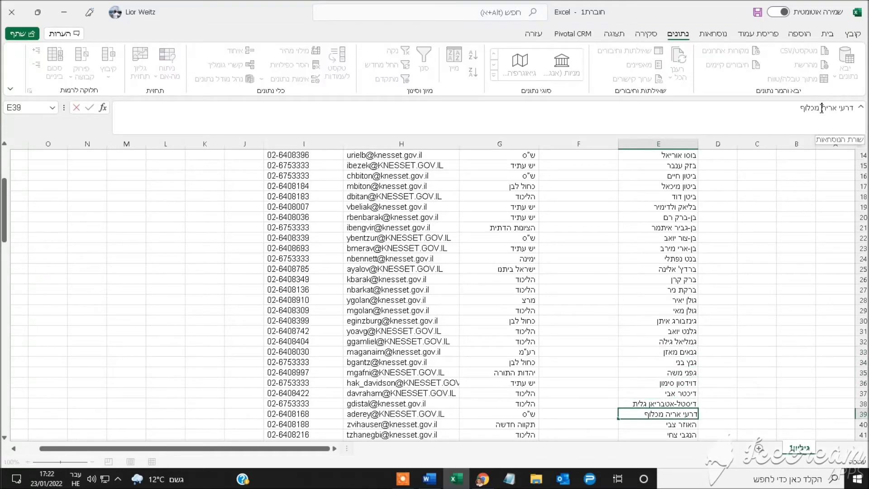
{"action": "key", "text": "Delete"}
{"action": "key", "text": "Delete"}
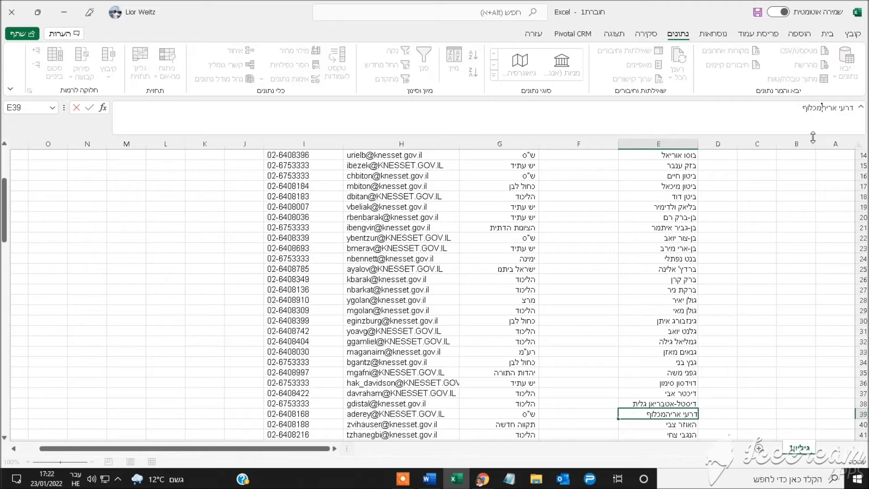
{"action": "type", "text": "-"}
{"action": "left_click", "coordinate": [668, 332]}
{"action": "key", "text": "Down"}
{"action": "key", "text": "Down"}
{"action": "key", "text": "Down"}
{"action": "key", "text": "Down"}
{"action": "key", "text": "Down"}
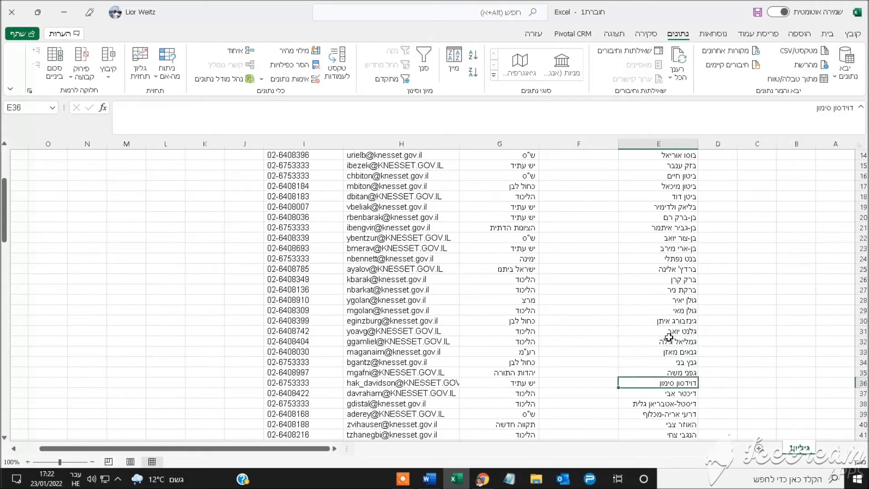
{"action": "key", "text": "Down"}
{"action": "key", "text": "Down"}
{"action": "key", "text": "Down"}
{"action": "key", "text": "Down"}
{"action": "key", "text": "Down"}
{"action": "key", "text": "Down"}
{"action": "key", "text": "Down"}
{"action": "key", "text": "Down"}
{"action": "key", "text": "Down"}
{"action": "key", "text": "Down"}
{"action": "key", "text": "Down"}
{"action": "key", "text": "Down"}
{"action": "key", "text": "Down"}
{"action": "key", "text": "Down"}
{"action": "key", "text": "Down"}
{"action": "key", "text": "Down"}
{"action": "key", "text": "Down"}
{"action": "key", "text": "Down"}
{"action": "key", "text": "Down"}
{"action": "key", "text": "Down"}
{"action": "key", "text": "Down"}
{"action": "key", "text": "Down"}
{"action": "key", "text": "Down"}
{"action": "key", "text": "Down"}
{"action": "key", "text": "Down"}
{"action": "key", "text": "Down"}
{"action": "key", "text": "Down"}
{"action": "key", "text": "Down"}
{"action": "key", "text": "Down"}
{"action": "key", "text": "Down"}
Step: Join the compound names in E64 and E94 with hyphens
{"action": "key", "text": "Up"}
{"action": "key", "text": "Up"}
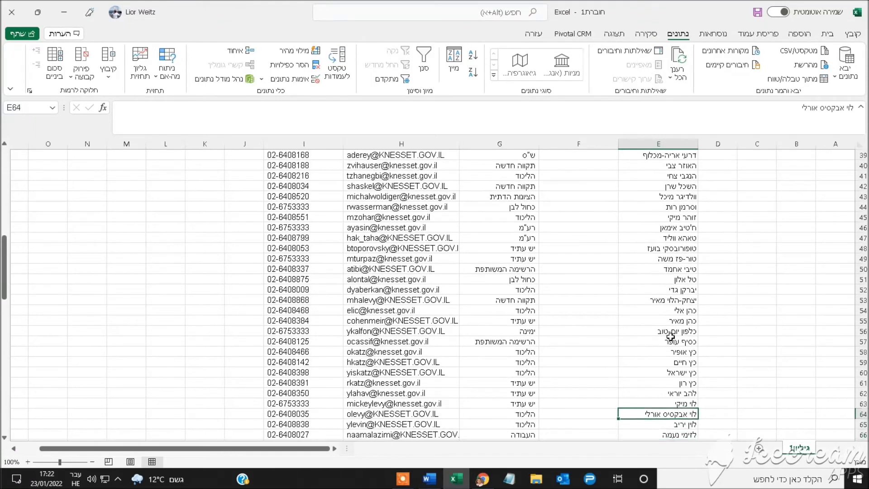
{"action": "left_click", "coordinate": [847, 108]}
{"action": "key", "text": "BackSpace"}
{"action": "key", "text": "BackSpace"}
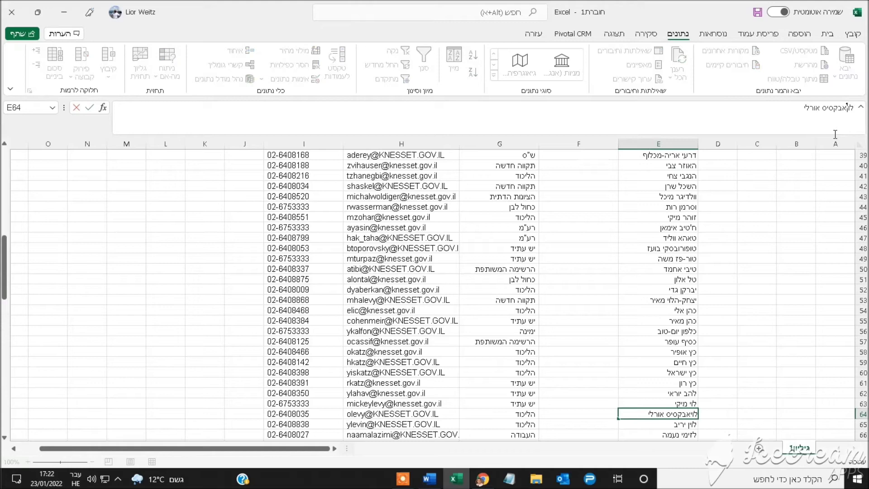
{"action": "type", "text": "י-"}
{"action": "left_click", "coordinate": [643, 382]}
{"action": "key", "text": "Down"}
{"action": "key", "text": "Down"}
{"action": "key", "text": "Down"}
{"action": "key", "text": "Down"}
{"action": "key", "text": "Down"}
{"action": "key", "text": "Down"}
{"action": "key", "text": "Down"}
{"action": "key", "text": "Down"}
{"action": "key", "text": "Down"}
{"action": "key", "text": "Down"}
{"action": "key", "text": "Down"}
{"action": "key", "text": "Down"}
{"action": "key", "text": "Down"}
{"action": "key", "text": "Down"}
{"action": "key", "text": "Down"}
{"action": "key", "text": "Down"}
{"action": "key", "text": "Down"}
{"action": "key", "text": "Down"}
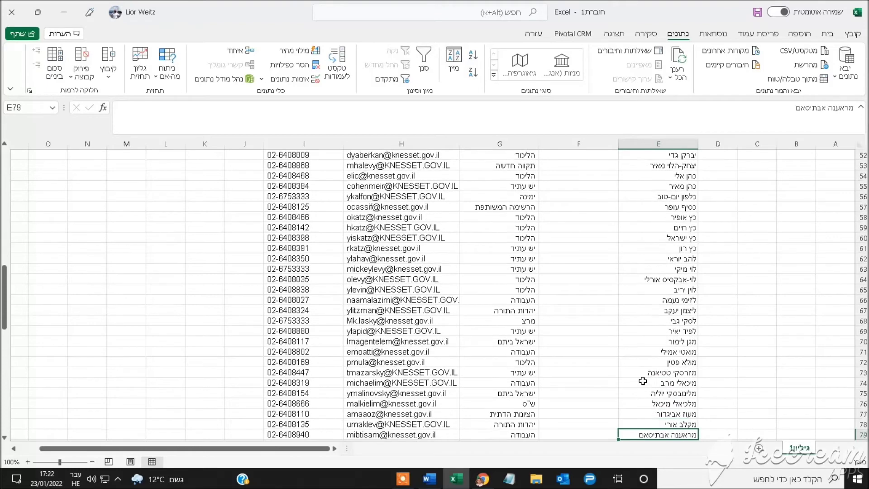
{"action": "key", "text": "Down"}
{"action": "key", "text": "Down"}
{"action": "key", "text": "Down"}
{"action": "key", "text": "Down"}
{"action": "key", "text": "Down"}
{"action": "key", "text": "Down"}
{"action": "key", "text": "Down"}
{"action": "key", "text": "Down"}
{"action": "key", "text": "Down"}
{"action": "key", "text": "Down"}
{"action": "key", "text": "Down"}
{"action": "key", "text": "Down"}
{"action": "key", "text": "Down"}
{"action": "key", "text": "Down"}
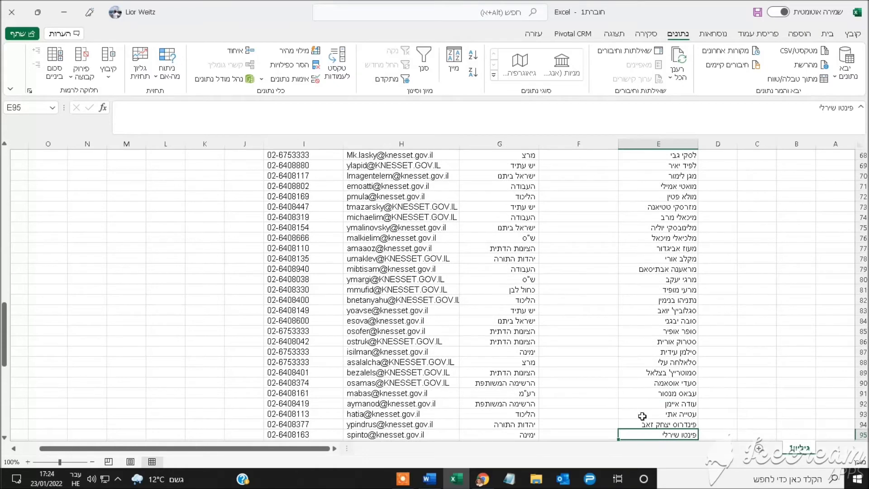
{"action": "left_click", "coordinate": [656, 426]}
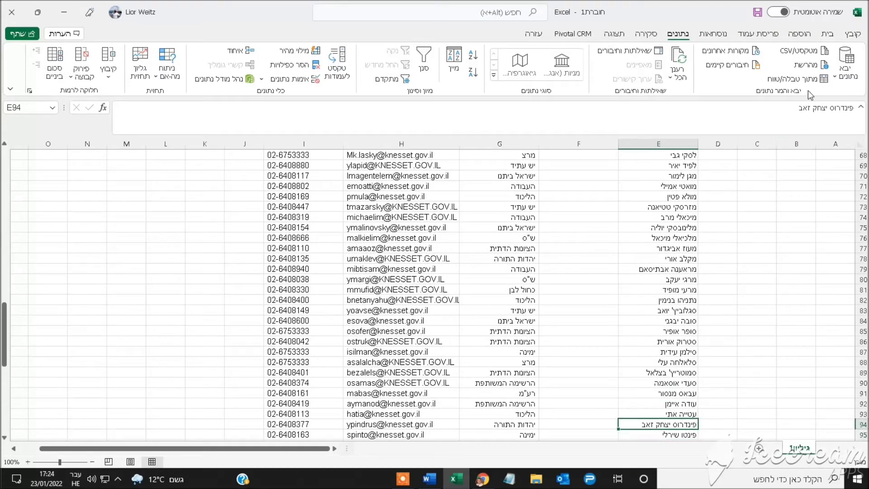
{"action": "left_click", "coordinate": [815, 107]}
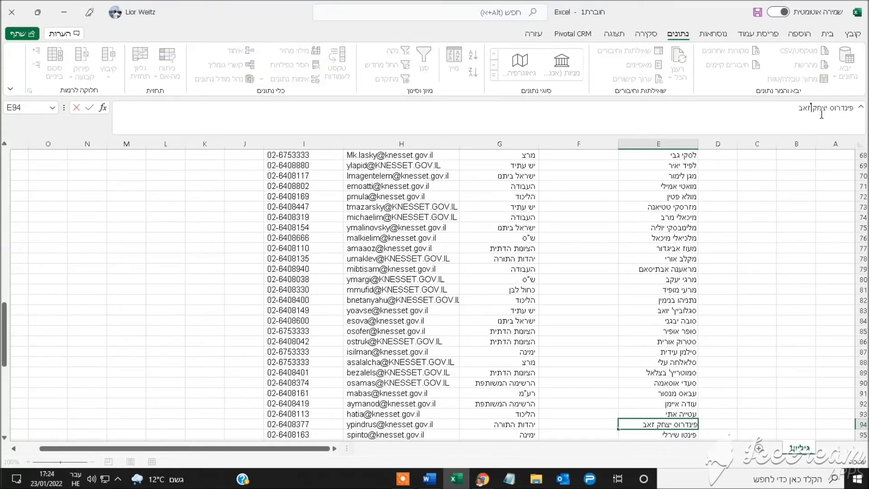
{"action": "key", "text": "BackSpace"}
{"action": "type", "text": "-"}
{"action": "left_click", "coordinate": [613, 391]}
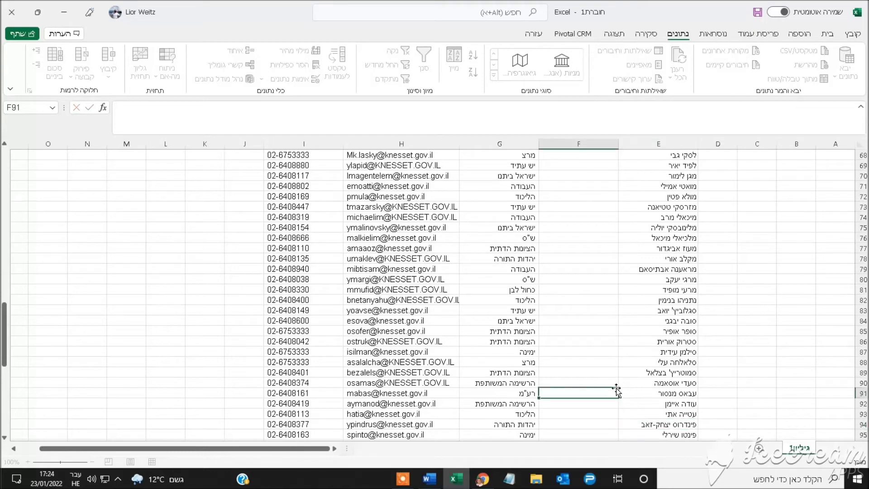
Step: Move down to E111 and begin editing its compound surname
{"action": "key", "text": "Down"}
{"action": "key", "text": "Down"}
{"action": "key", "text": "Down"}
{"action": "key", "text": "Down"}
{"action": "key", "text": "Down"}
{"action": "key", "text": "Down"}
{"action": "key", "text": "Down"}
{"action": "key", "text": "Down"}
{"action": "key", "text": "Down"}
{"action": "key", "text": "Down"}
{"action": "key", "text": "Down"}
{"action": "key", "text": "Down"}
{"action": "key", "text": "Down"}
{"action": "key", "text": "Down"}
{"action": "key", "text": "Down"}
{"action": "key", "text": "Down"}
{"action": "key", "text": "Down"}
{"action": "key", "text": "Down"}
{"action": "key", "text": "Down"}
{"action": "key", "text": "Down"}
{"action": "key", "text": "Down"}
{"action": "key", "text": "Down"}
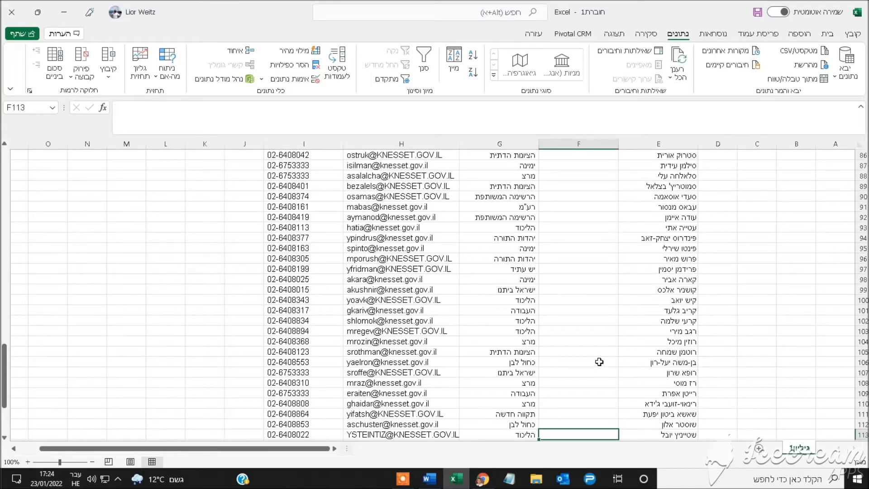
{"action": "key", "text": "Down"}
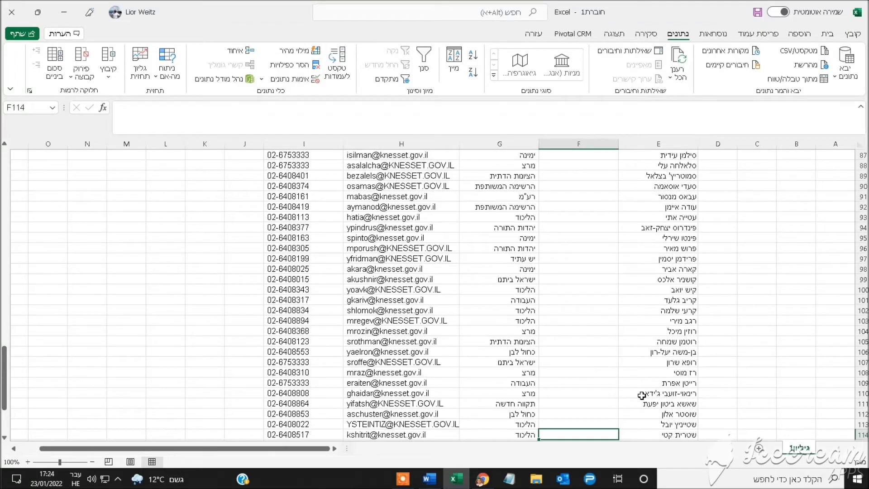
{"action": "key", "text": "Down"}
{"action": "key", "text": "Down"}
{"action": "left_click", "coordinate": [657, 383]}
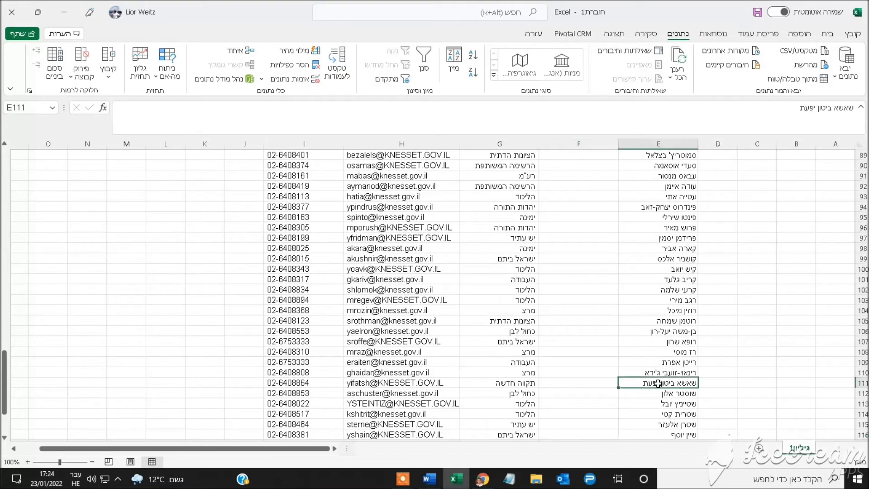
{"action": "left_click", "coordinate": [832, 106]}
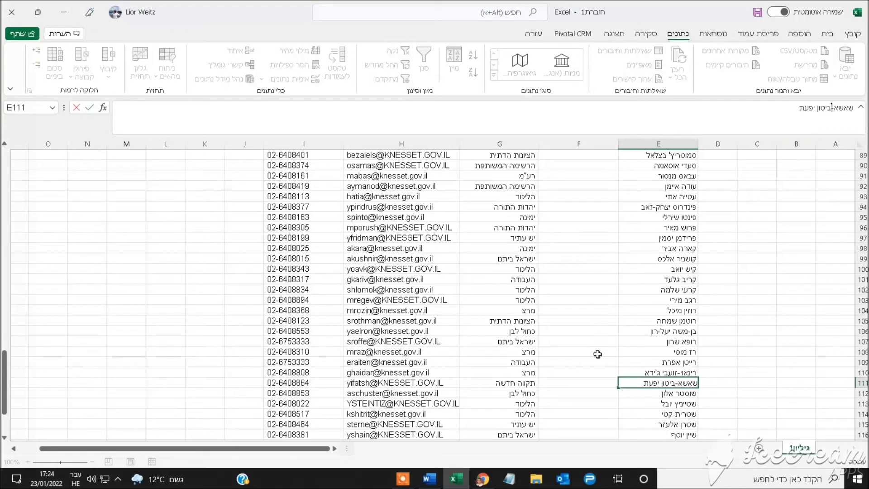
Step: Hyphenate the compound surnames in E111 and E121 as שאשא-ביטון and תומא-סלימאן
{"action": "left_click", "coordinate": [597, 354]}
{"action": "key", "text": "Down"}
{"action": "key", "text": "Down"}
{"action": "key", "text": "Down"}
{"action": "key", "text": "Down"}
{"action": "key", "text": "Down"}
{"action": "key", "text": "Down"}
{"action": "key", "text": "Down"}
{"action": "key", "text": "Down"}
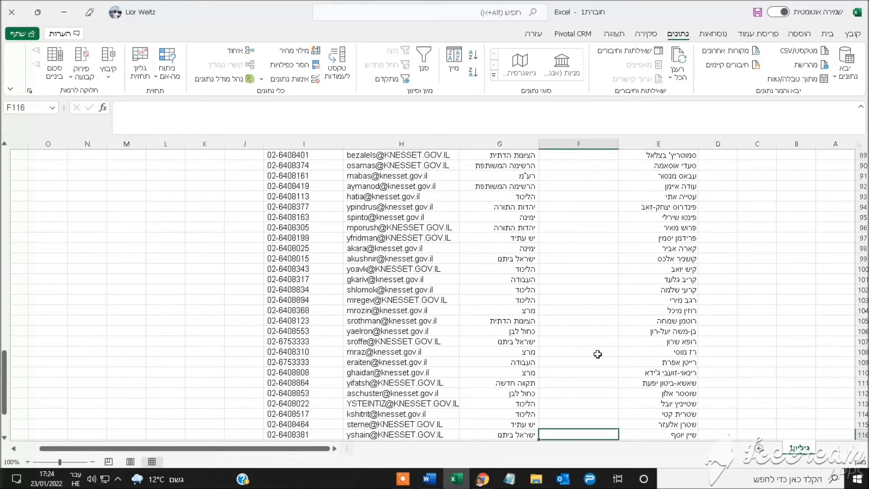
{"action": "key", "text": "Down"}
{"action": "key", "text": "Down"}
{"action": "key", "text": "Down"}
{"action": "key", "text": "Down"}
{"action": "key", "text": "Down"}
{"action": "key", "text": "Down"}
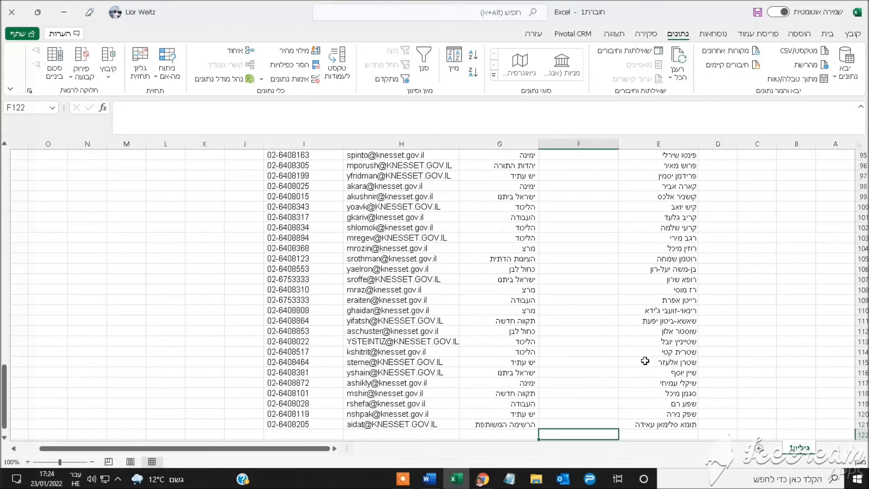
{"action": "left_click", "coordinate": [658, 424]}
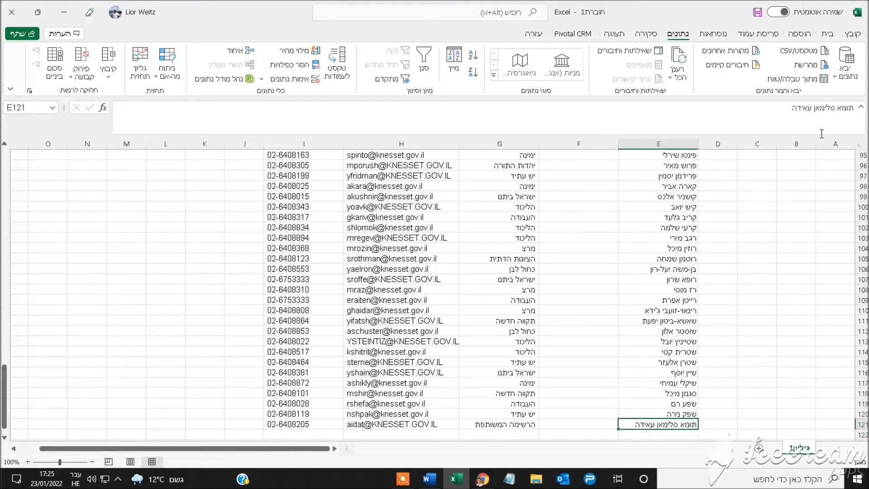
{"action": "left_click", "coordinate": [838, 107]}
{"action": "key", "text": "BackSpace"}
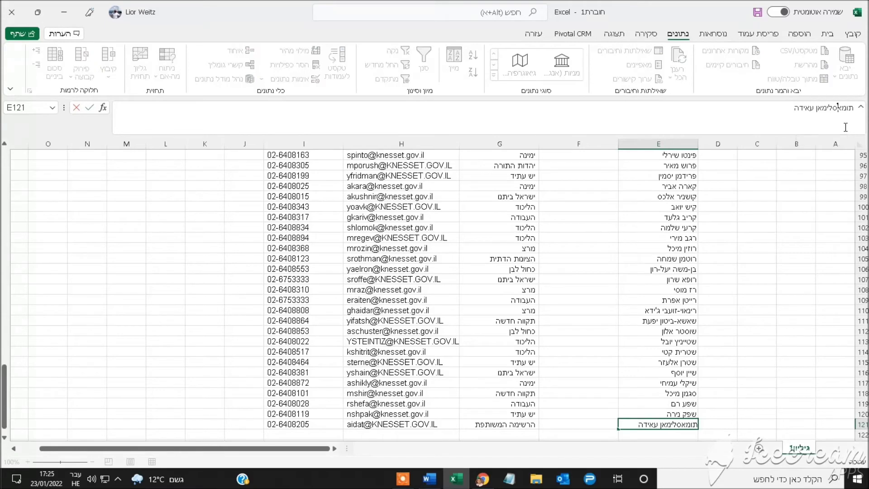
{"action": "type", "text": "-"}
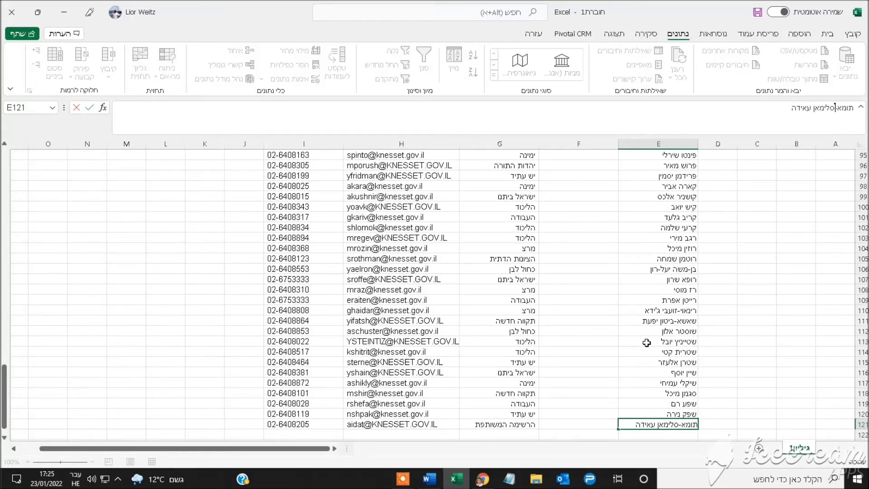
Step: Return to the top of the sheet and select column E of full names
{"action": "scroll", "coordinate": [632, 321], "scroll_direction": "up", "scroll_amount": 2}
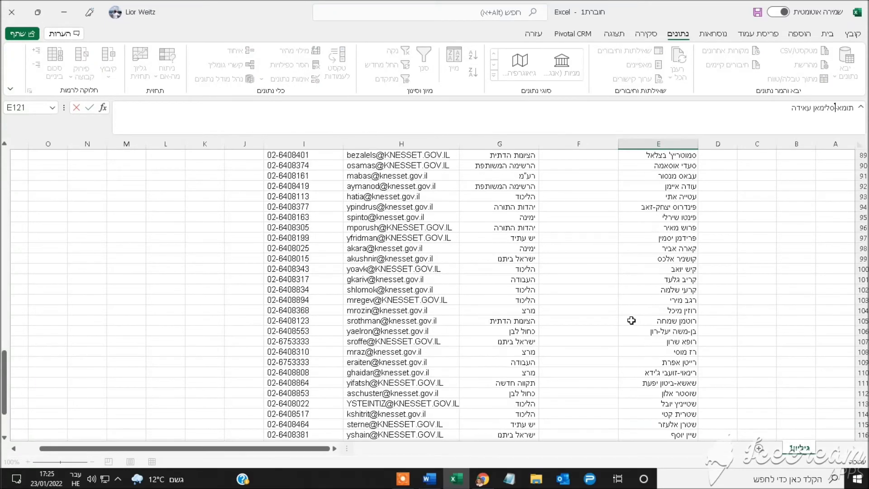
{"action": "scroll", "coordinate": [631, 320], "scroll_direction": "up", "scroll_amount": 1}
{"action": "scroll", "coordinate": [632, 321], "scroll_direction": "up", "scroll_amount": 1}
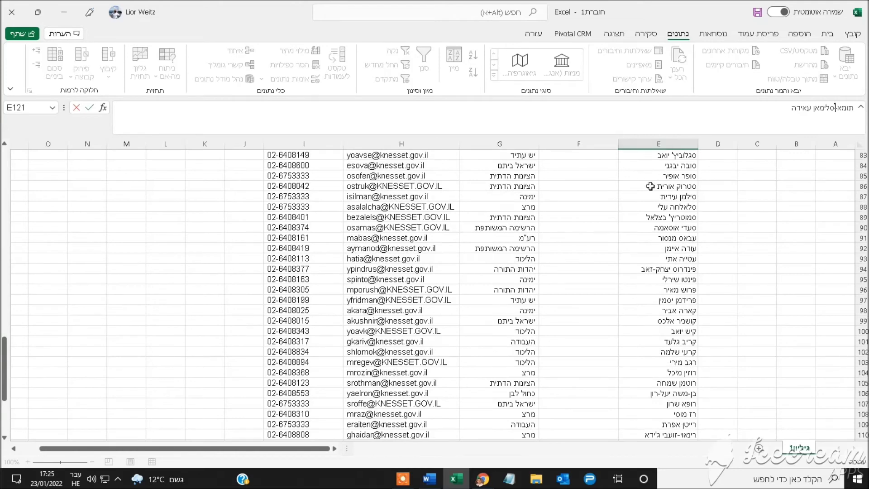
{"action": "left_click_drag", "start_coordinate": [3, 371], "coordinate": [3, 170]}
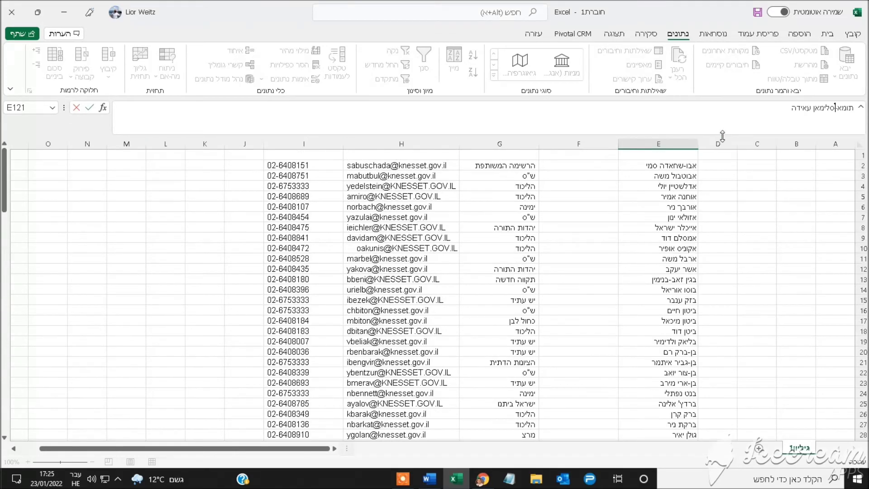
{"action": "left_click", "coordinate": [668, 143]}
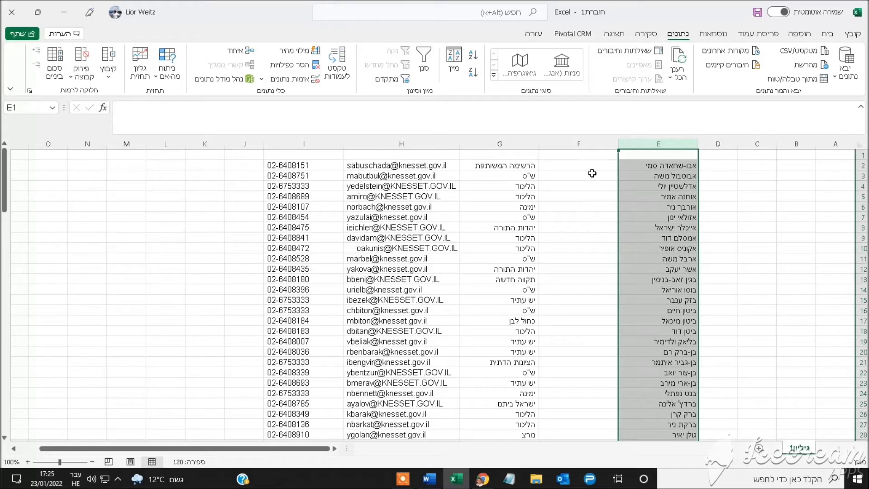
Step: Run Text to Columns on column E, delimited by Space instead of Comma, so first names fill F
{"action": "left_click", "coordinate": [336, 57]}
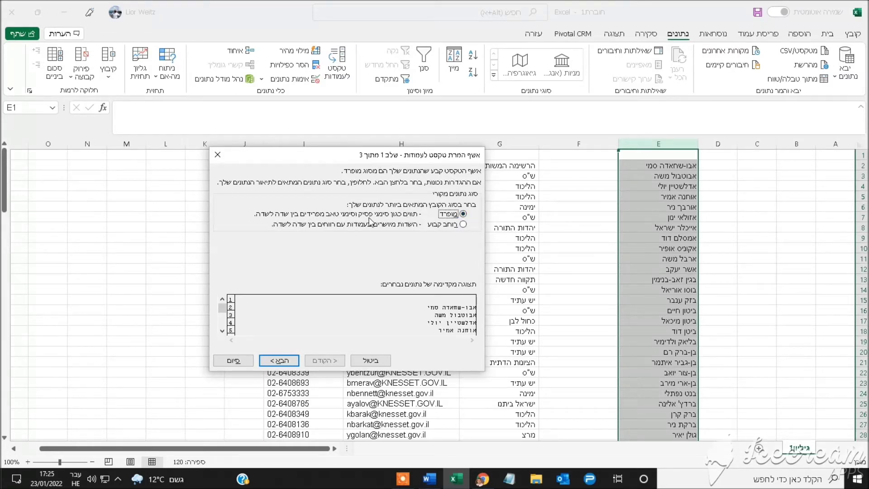
{"action": "left_click", "coordinate": [280, 361]}
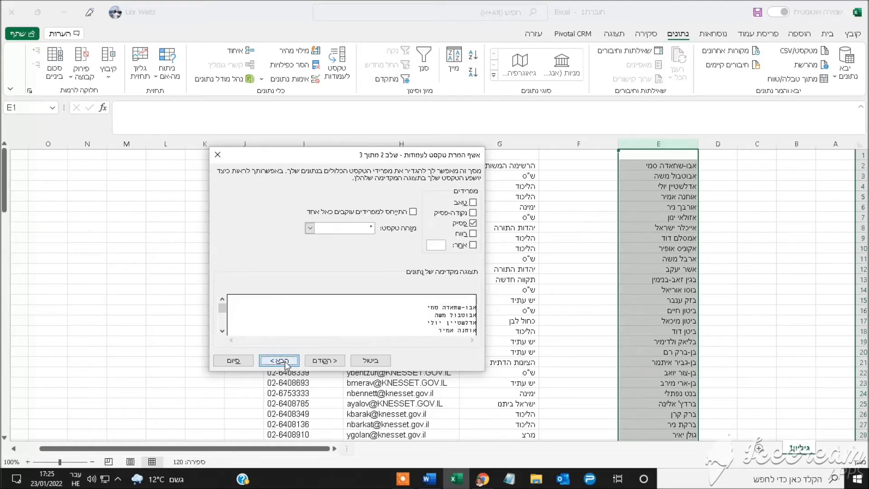
{"action": "left_click", "coordinate": [473, 223]}
{"action": "left_click", "coordinate": [473, 234]}
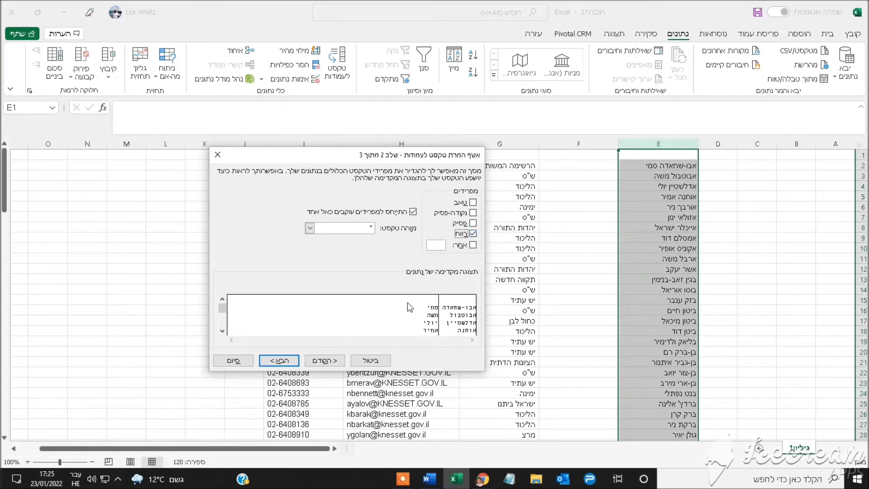
{"action": "left_click", "coordinate": [221, 332]}
{"action": "left_click", "coordinate": [221, 332]}
{"action": "left_click", "coordinate": [222, 333]}
{"action": "left_click", "coordinate": [222, 332]}
{"action": "left_click", "coordinate": [222, 332]}
{"action": "left_click", "coordinate": [222, 332]}
{"action": "left_click", "coordinate": [222, 332]}
{"action": "left_click", "coordinate": [221, 333]}
{"action": "left_click", "coordinate": [222, 333]}
{"action": "left_click", "coordinate": [221, 333]}
{"action": "left_click", "coordinate": [222, 333]}
{"action": "left_click", "coordinate": [222, 333]}
{"action": "left_click", "coordinate": [222, 332]}
{"action": "left_click", "coordinate": [222, 332]}
{"action": "left_click", "coordinate": [222, 332]}
{"action": "left_click", "coordinate": [222, 332]}
{"action": "left_click", "coordinate": [222, 332]}
{"action": "left_click", "coordinate": [222, 332]}
{"action": "left_click", "coordinate": [221, 332]}
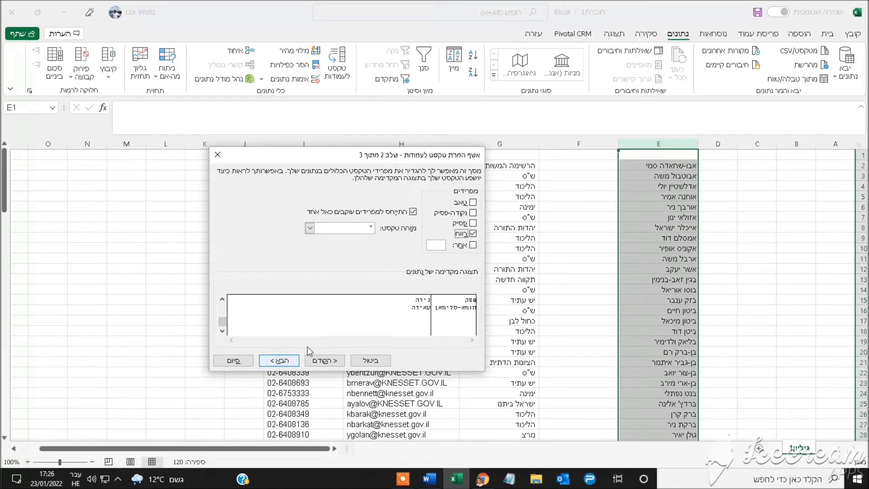
{"action": "left_click", "coordinate": [280, 360]}
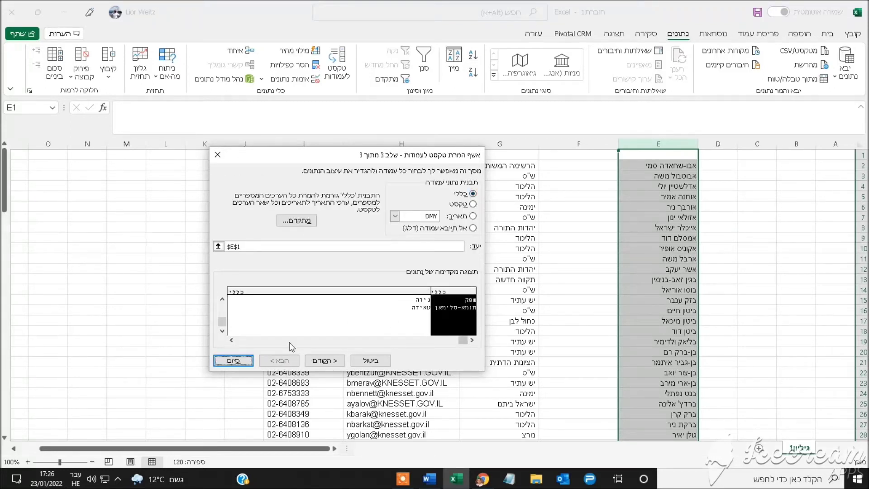
{"action": "left_click", "coordinate": [233, 361]}
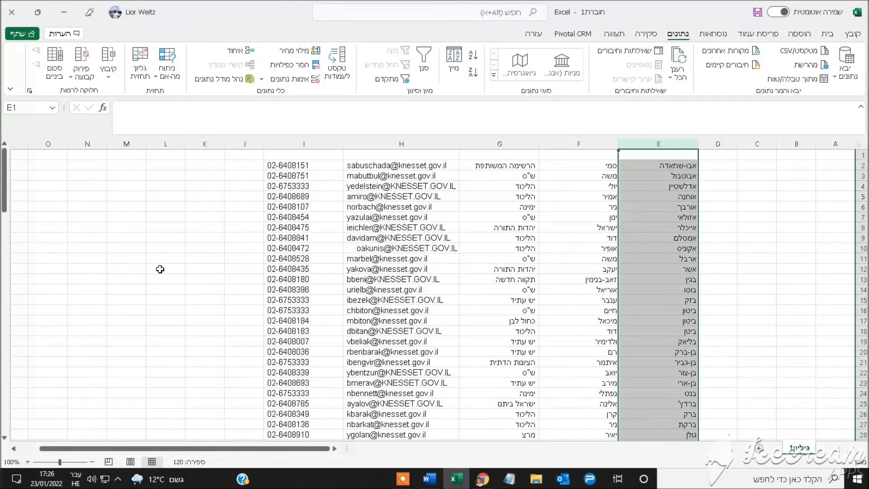
Step: Enter headers שם משפחה, שם פרטי, מפלגה, דוא"ל and טלפון in cells E1 through I1
{"action": "left_click", "coordinate": [160, 269]}
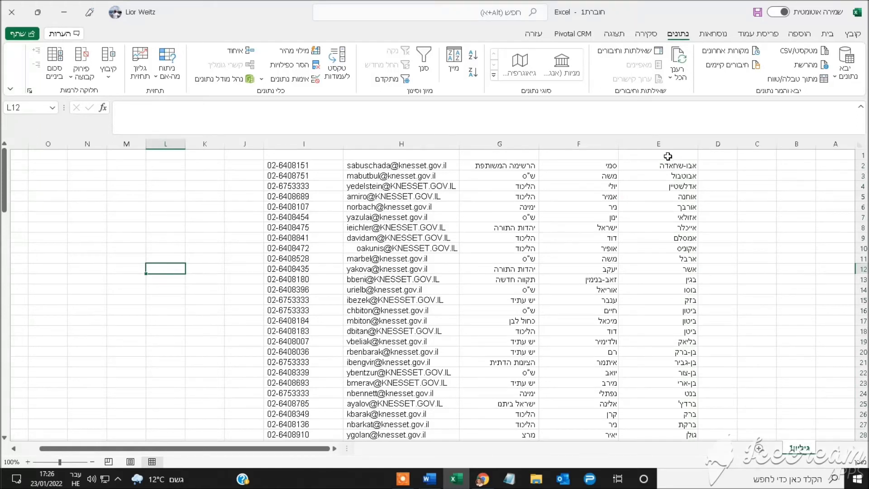
{"action": "left_click", "coordinate": [668, 156]}
{"action": "type", "text": "שם משפחה"}
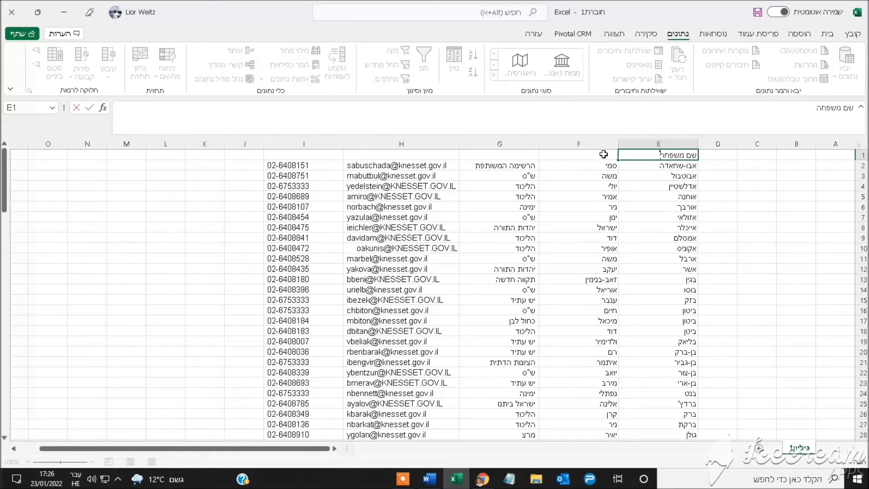
{"action": "left_click", "coordinate": [601, 155]}
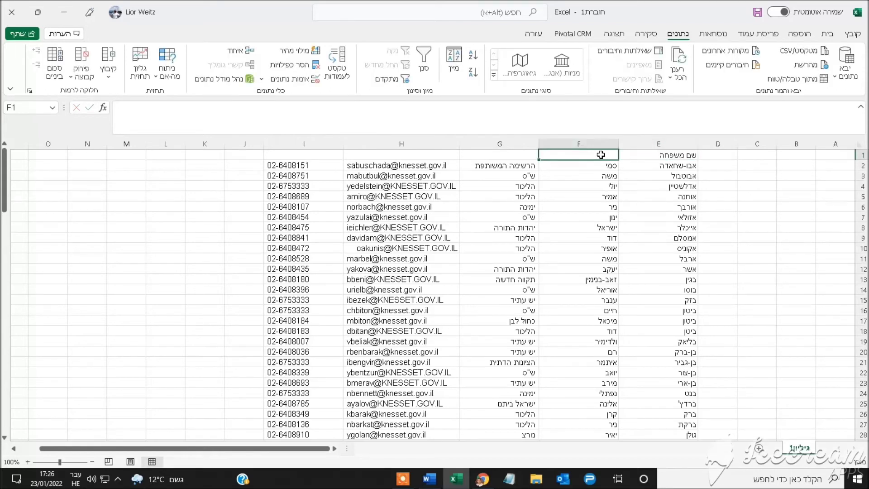
{"action": "type", "text": "ש"}
{"action": "type", "text": "י"}
{"action": "left_click", "coordinate": [507, 155]}
{"action": "type", "text": "מפלגה"}
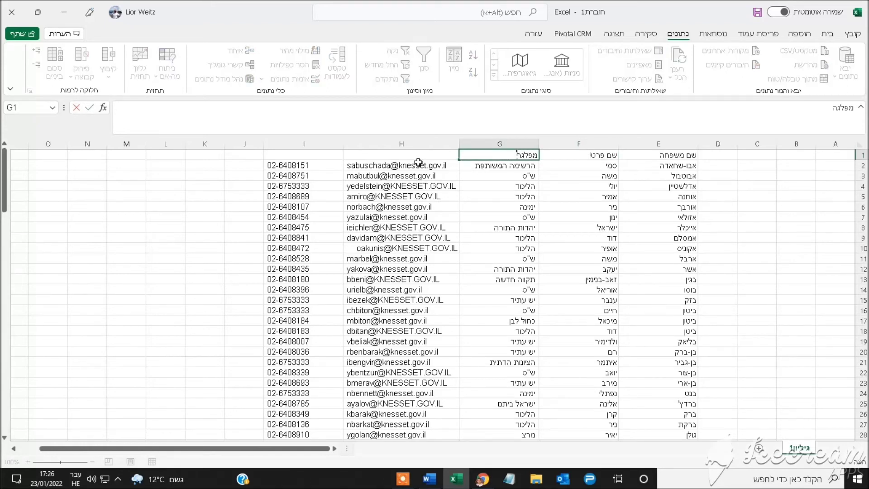
{"action": "left_click", "coordinate": [415, 155]}
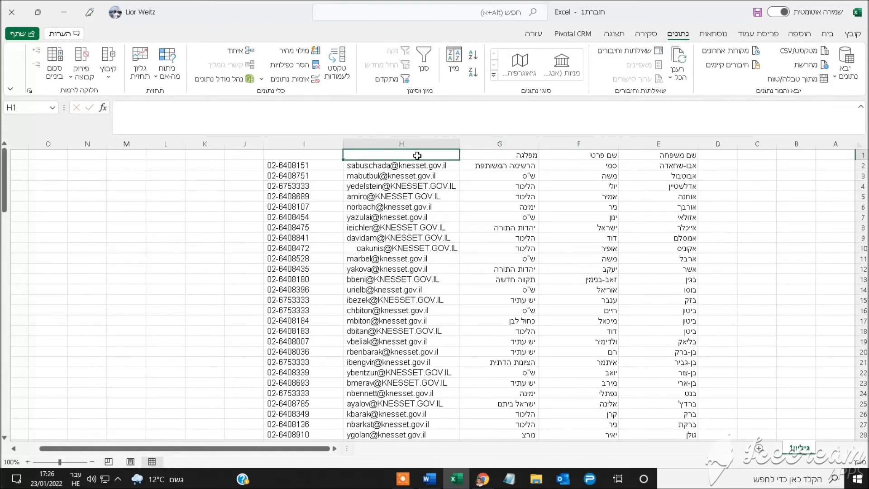
{"action": "type", "text": "דוא\"ל"}
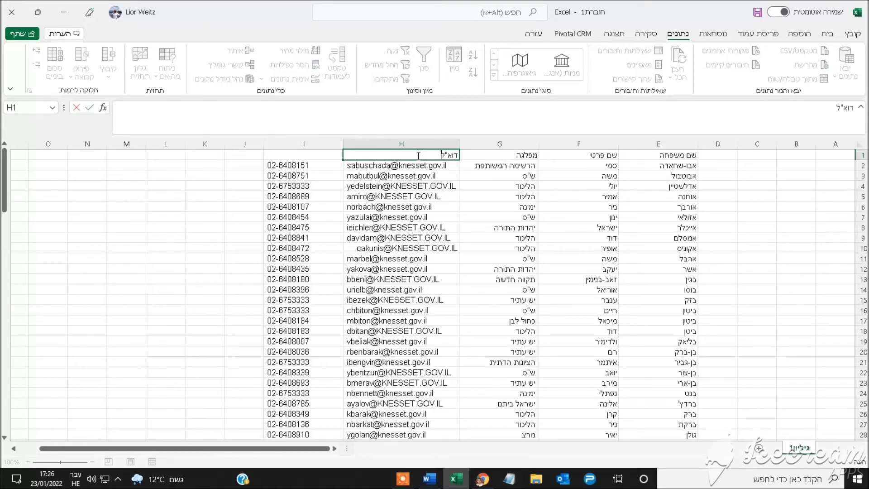
{"action": "left_click", "coordinate": [303, 154]}
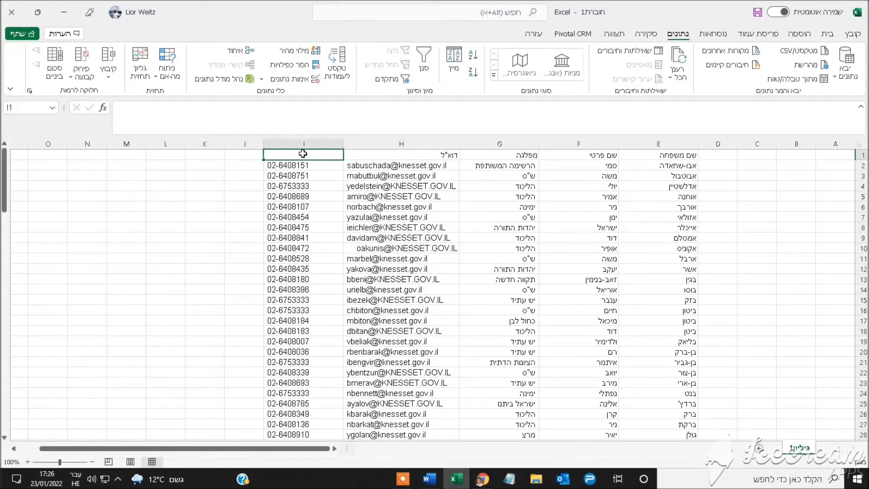
{"action": "type", "text": "טלפון"}
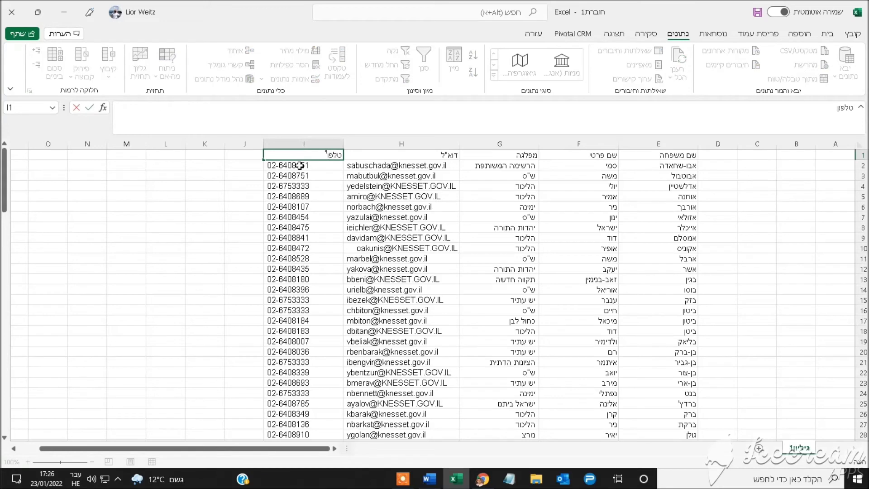
{"action": "left_click", "coordinate": [194, 223]}
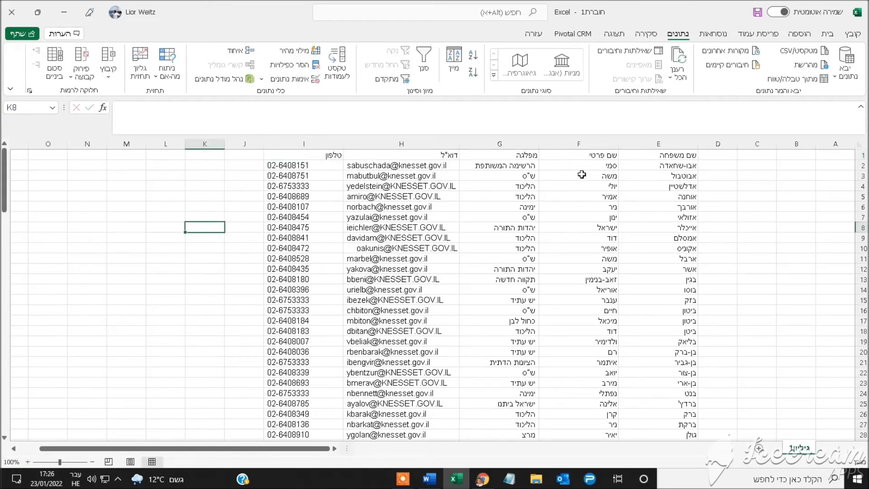
Step: Move the first-name column F into the empty column D
{"action": "left_click", "coordinate": [586, 141]}
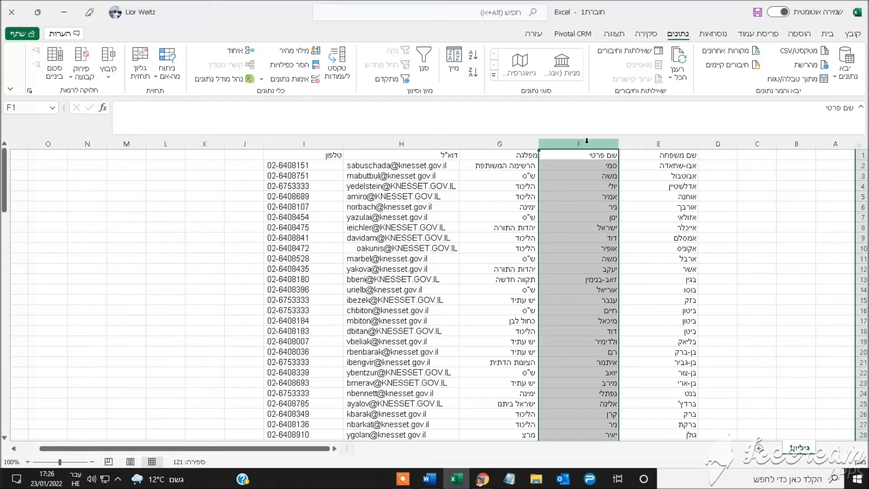
{"action": "key", "text": "ctrl+c"}
{"action": "left_click", "coordinate": [725, 143]}
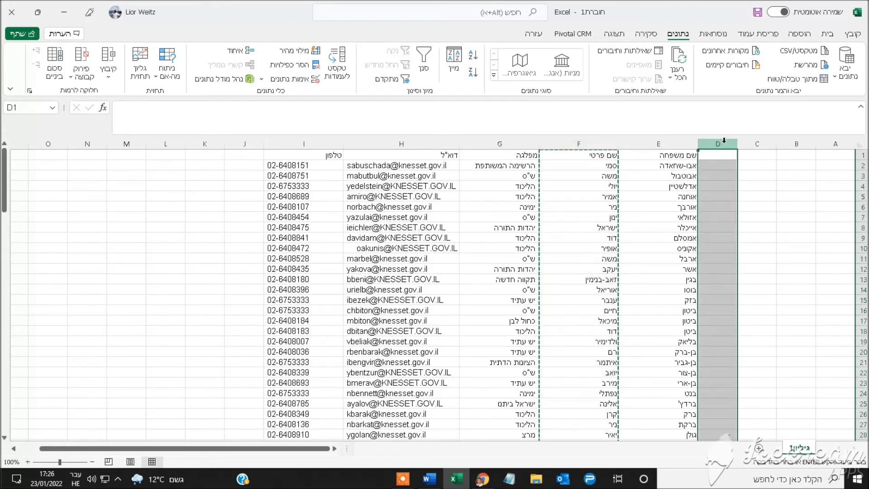
{"action": "key", "text": "ctrl+v"}
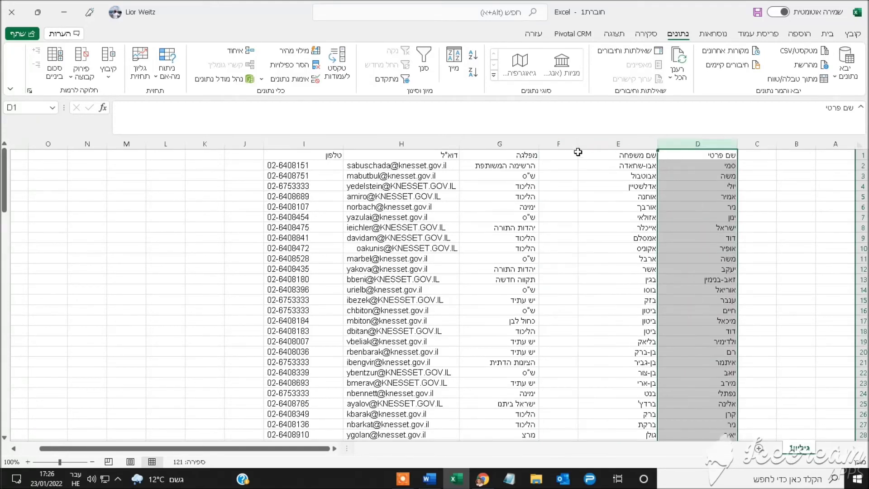
Step: Delete the leftover empty column F so party, e-mail and phone sit in F–H
{"action": "left_click", "coordinate": [563, 137]}
{"action": "right_click", "coordinate": [557, 183]}
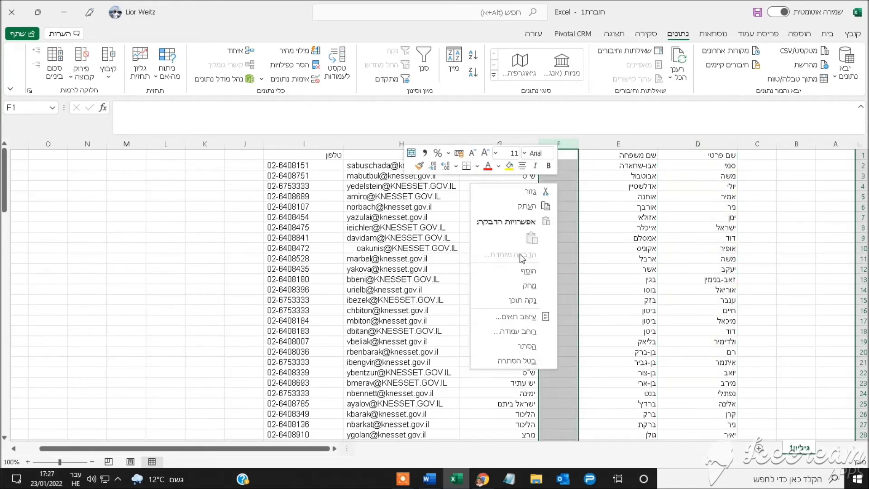
{"action": "left_click", "coordinate": [528, 286]}
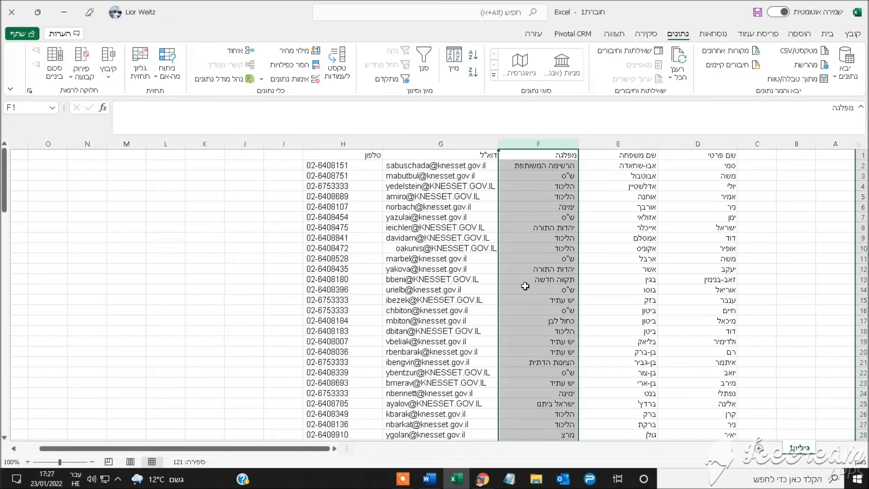
{"action": "left_click", "coordinate": [178, 226]}
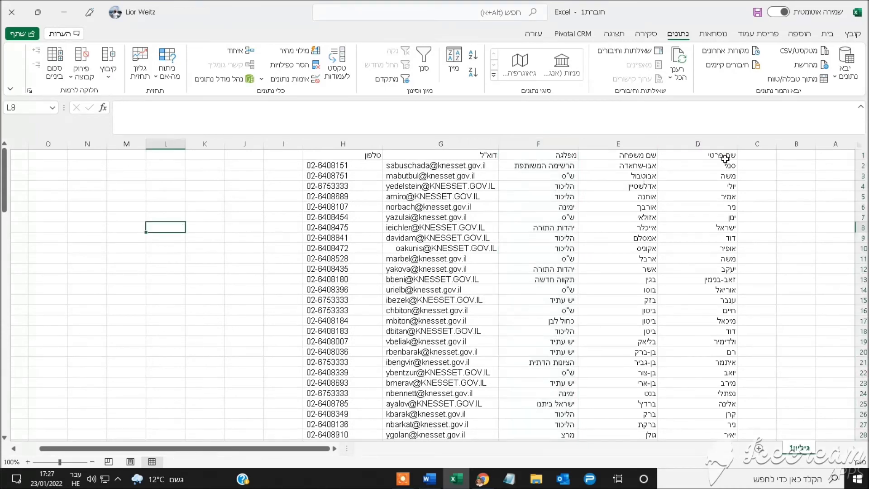
{"action": "left_click", "coordinate": [723, 141]}
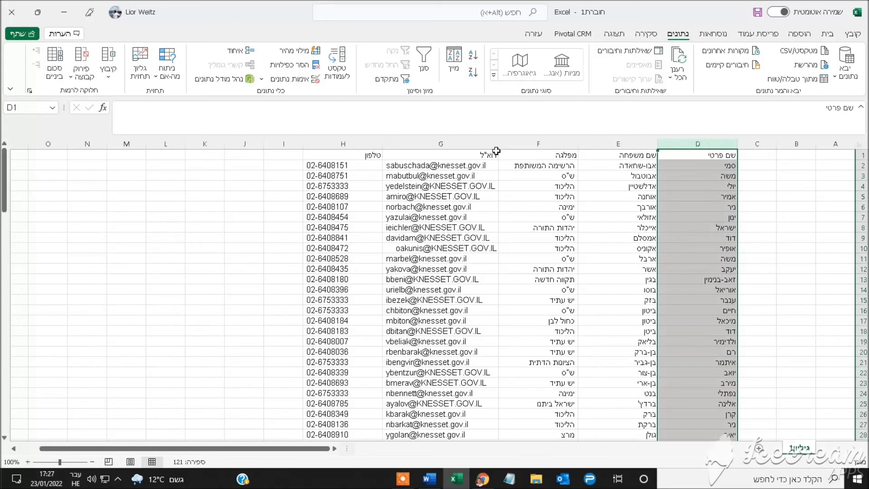
{"action": "left_click", "coordinate": [347, 141], "text": "shift"}
{"action": "left_click", "coordinate": [618, 207]}
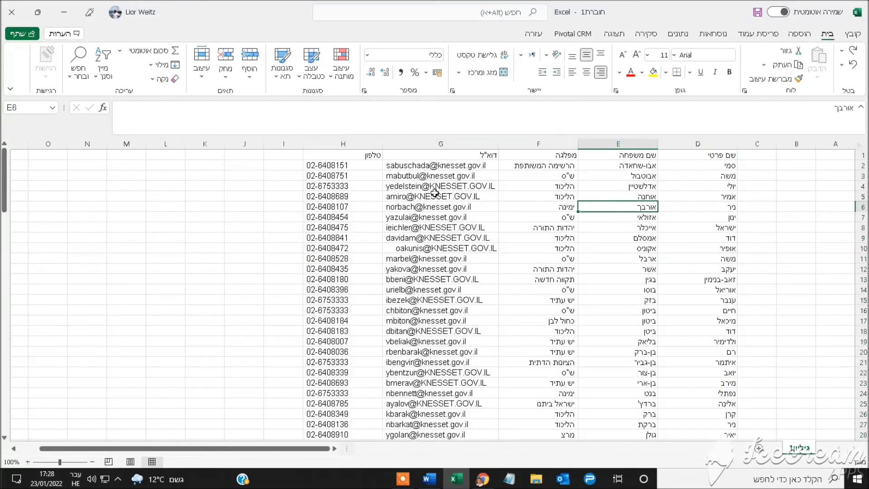
Step: Turn on filters for the header row of columns D through H
{"action": "left_click", "coordinate": [701, 142]}
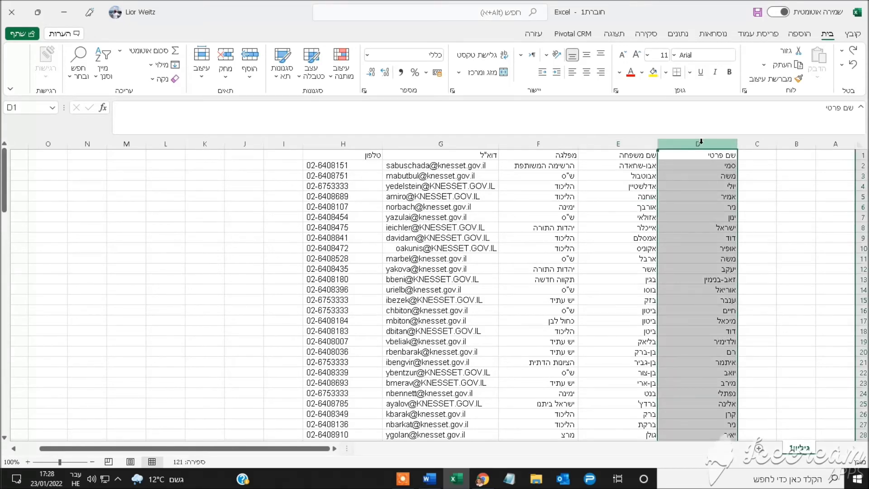
{"action": "left_click_drag", "start_coordinate": [680, 141], "coordinate": [335, 140]}
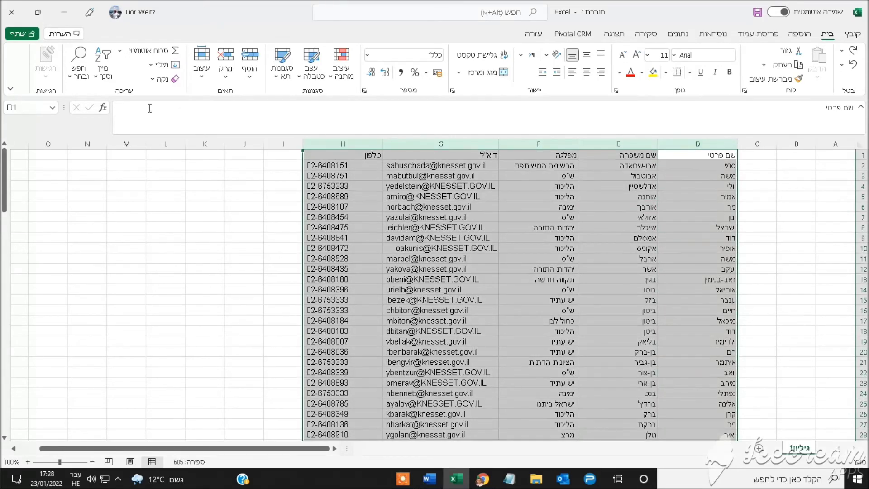
{"action": "left_click", "coordinate": [104, 61]}
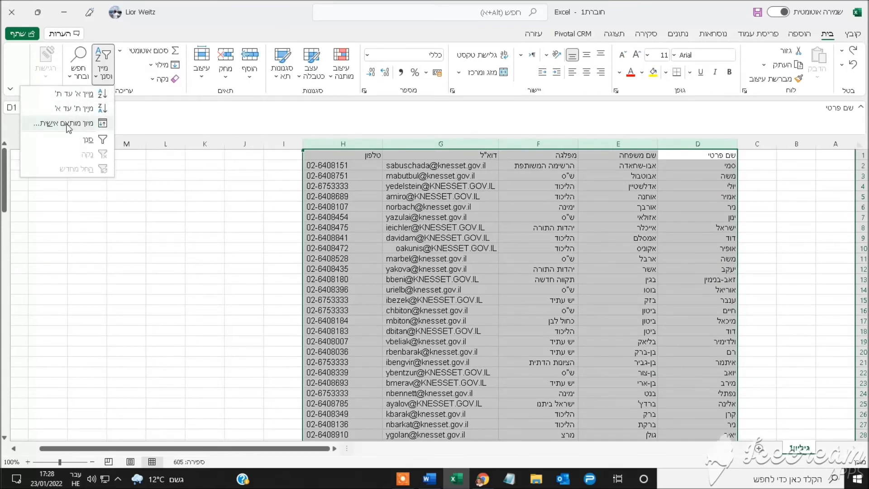
{"action": "left_click", "coordinate": [87, 142]}
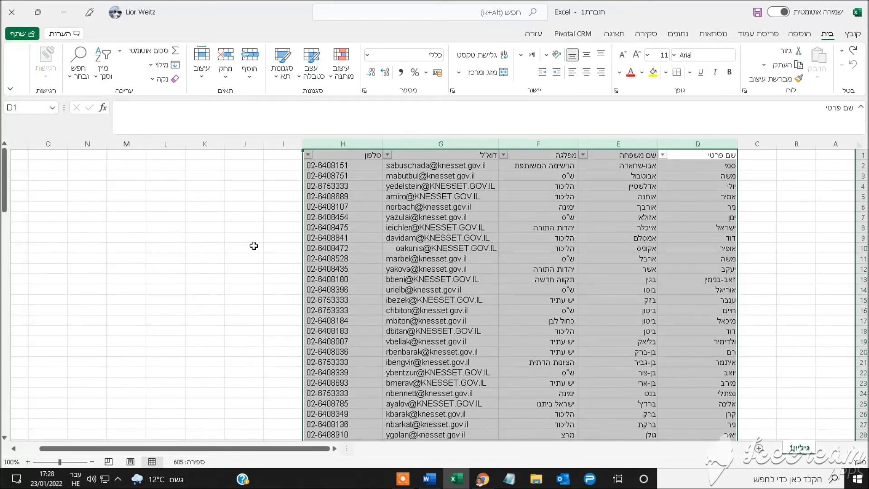
{"action": "left_click", "coordinate": [247, 239]}
Step: Apply All Borders to every cell of the table D1:H121
{"action": "mouse_move", "coordinate": [694, 155]}
{"action": "left_mouse_down"}
{"action": "mouse_move", "coordinate": [326, 486]}
{"action": "mouse_move", "coordinate": [348, 386]}
{"action": "left_mouse_up"}
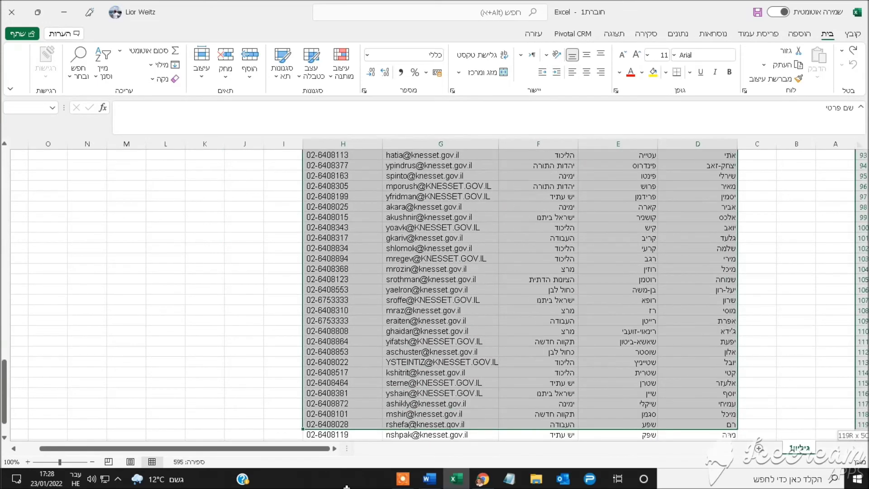
{"action": "left_click_drag", "start_coordinate": [348, 386], "coordinate": [334, 413]}
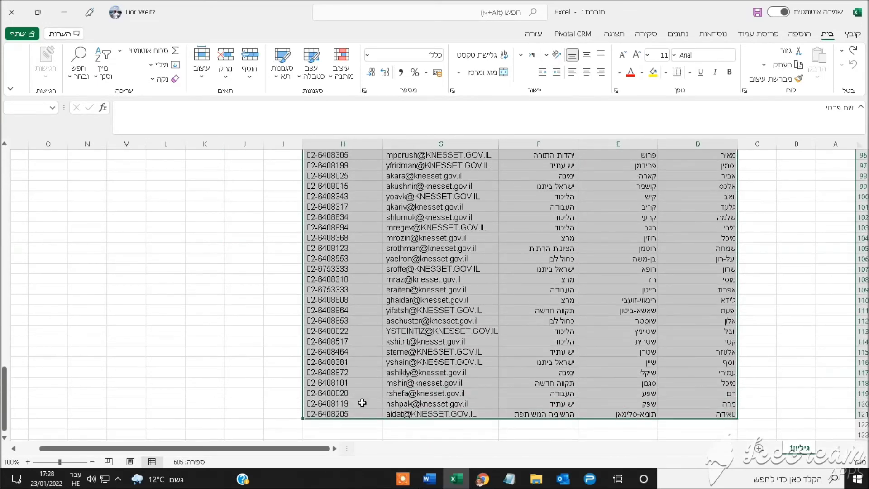
{"action": "left_click", "coordinate": [667, 75]}
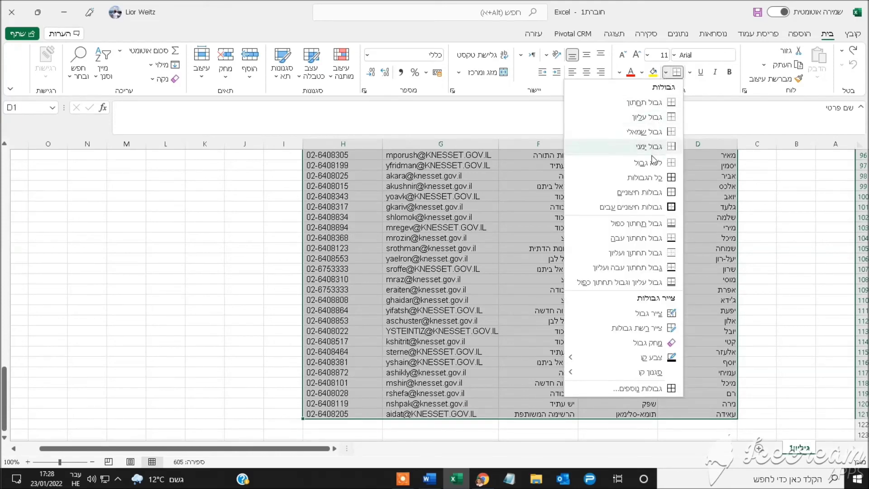
{"action": "left_click", "coordinate": [649, 179]}
{"action": "left_click", "coordinate": [273, 228]}
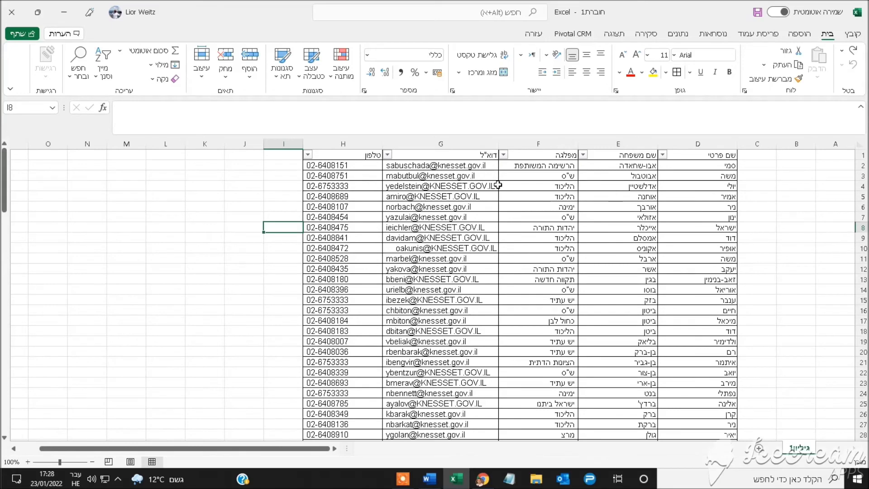
{"action": "left_click", "coordinate": [504, 155]}
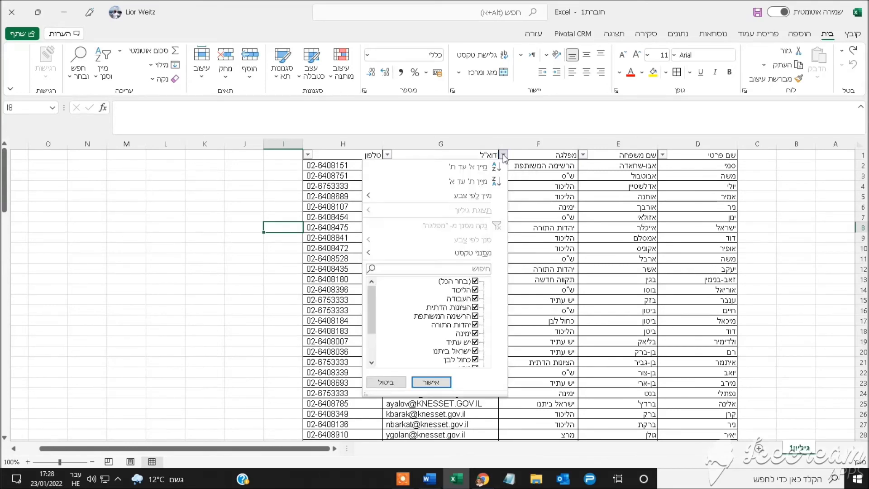
Step: Sort the מפלגה column A to Z and scroll through the party groups from הליכוד onward
{"action": "left_click", "coordinate": [471, 167]}
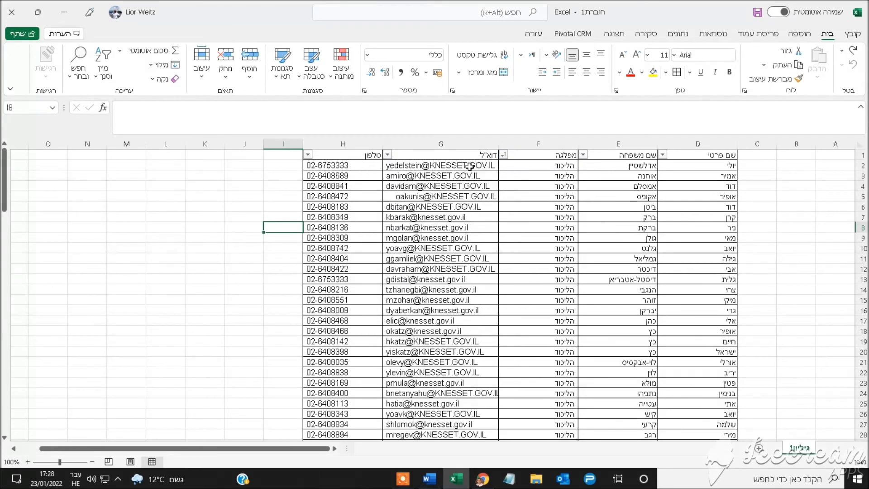
{"action": "left_click_drag", "start_coordinate": [3, 157], "coordinate": [3, 212]}
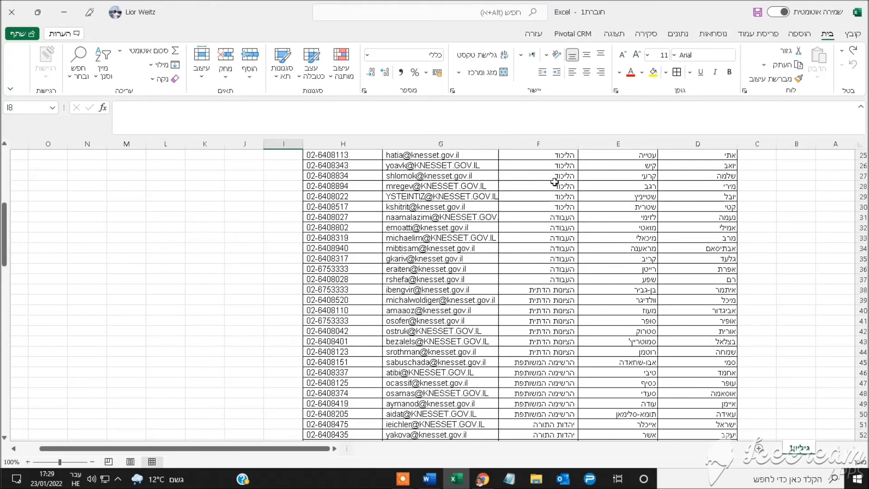
{"action": "scroll", "coordinate": [552, 181], "scroll_direction": "up", "scroll_amount": 1}
{"action": "scroll", "coordinate": [553, 181], "scroll_direction": "down", "scroll_amount": 3}
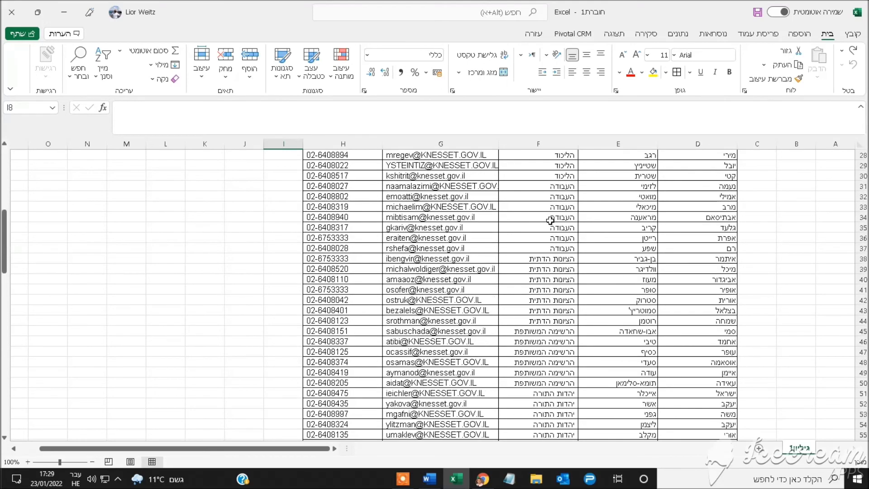
{"action": "scroll", "coordinate": [551, 230], "scroll_direction": "down", "scroll_amount": 1}
{"action": "scroll", "coordinate": [550, 228], "scroll_direction": "down", "scroll_amount": 2}
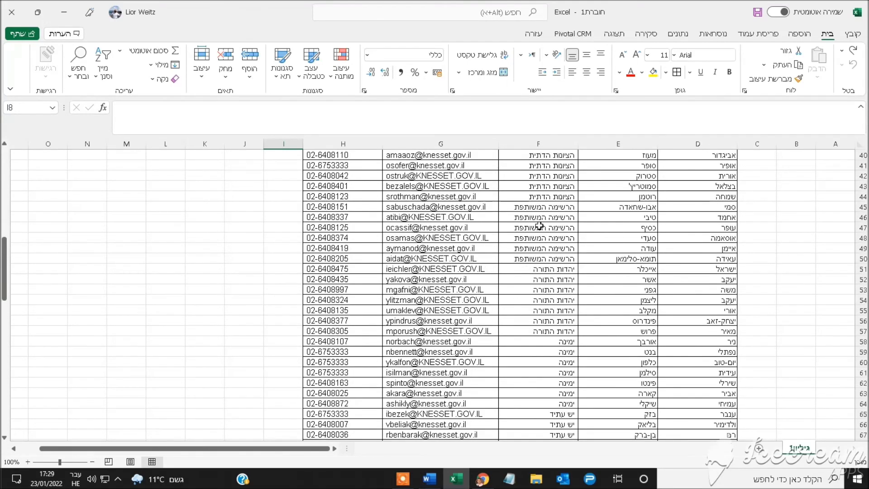
{"action": "scroll", "coordinate": [541, 226], "scroll_direction": "down", "scroll_amount": 2}
{"action": "scroll", "coordinate": [540, 225], "scroll_direction": "down", "scroll_amount": 3}
{"action": "scroll", "coordinate": [540, 225], "scroll_direction": "down", "scroll_amount": 1}
{"action": "scroll", "coordinate": [541, 226], "scroll_direction": "up", "scroll_amount": 7}
{"action": "scroll", "coordinate": [541, 226], "scroll_direction": "up", "scroll_amount": 7}
{"action": "scroll", "coordinate": [542, 227], "scroll_direction": "up", "scroll_amount": 6}
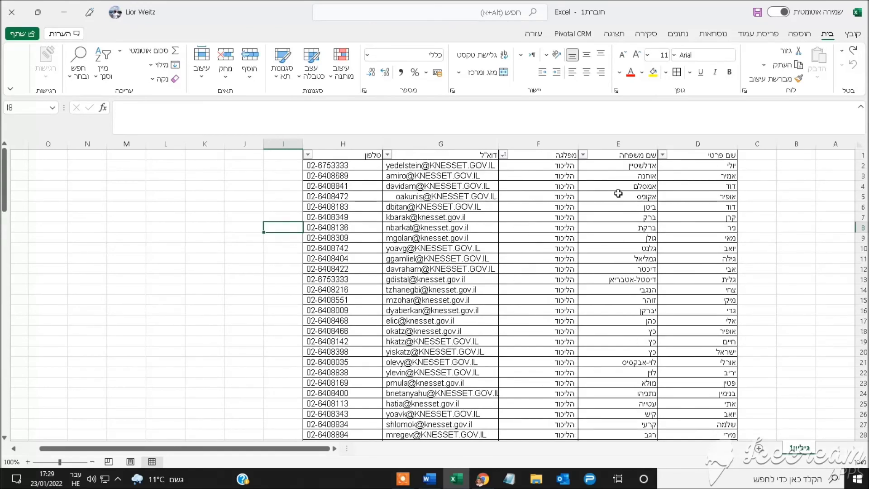
Step: Sort the table A to Z by the שם פרטי column, starting from אבי
{"action": "left_click", "coordinate": [663, 155]}
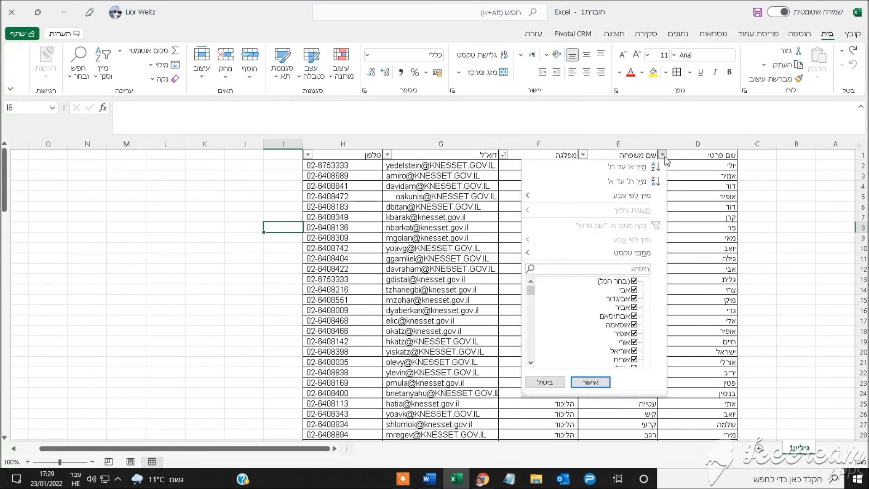
{"action": "left_click", "coordinate": [626, 166]}
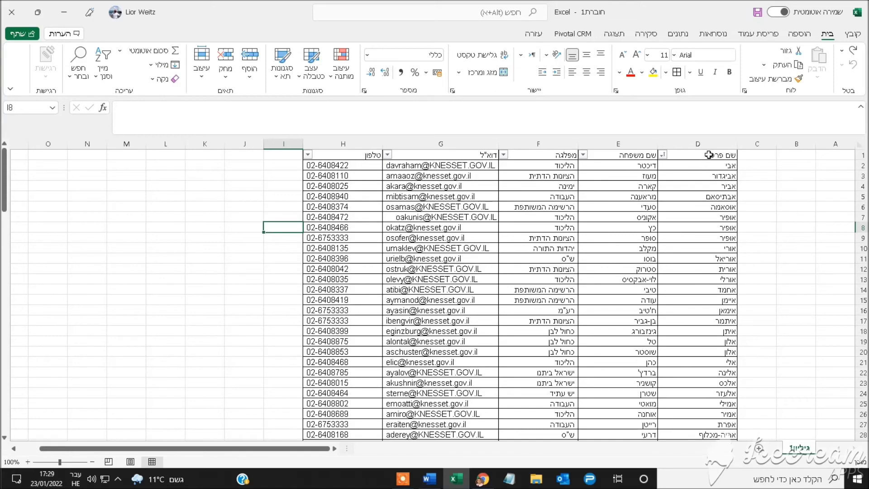
{"action": "scroll", "coordinate": [634, 232], "scroll_direction": "down", "scroll_amount": 3}
{"action": "scroll", "coordinate": [634, 233], "scroll_direction": "up", "scroll_amount": 1}
{"action": "scroll", "coordinate": [633, 232], "scroll_direction": "up", "scroll_amount": 2}
{"action": "left_click", "coordinate": [799, 37]}
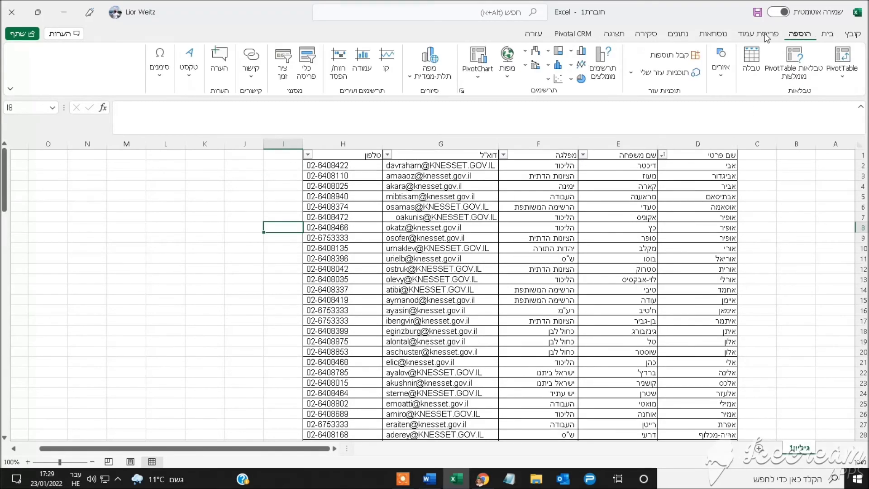
Step: Look over the old text list in Word, then back in Excel select first-name column D
{"action": "left_click", "coordinate": [681, 34]}
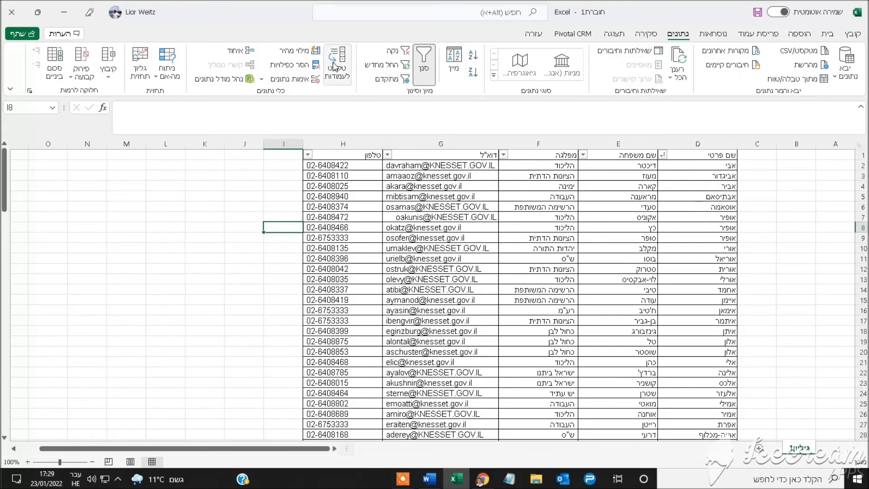
{"action": "left_click", "coordinate": [436, 485]}
{"action": "left_click", "coordinate": [536, 221]}
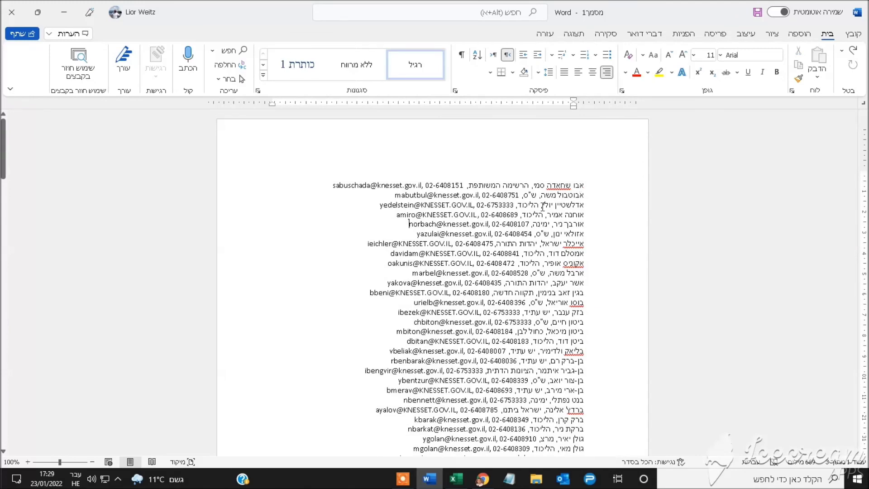
{"action": "left_click", "coordinate": [456, 478]}
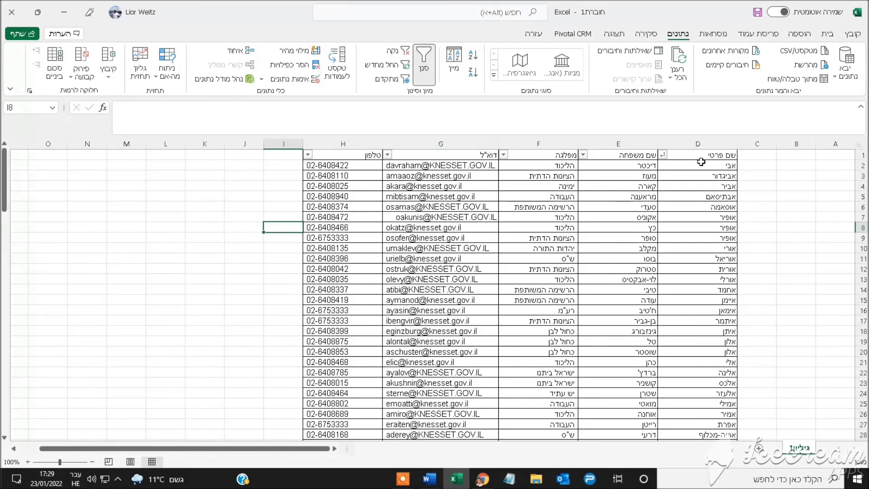
{"action": "left_click", "coordinate": [712, 138]}
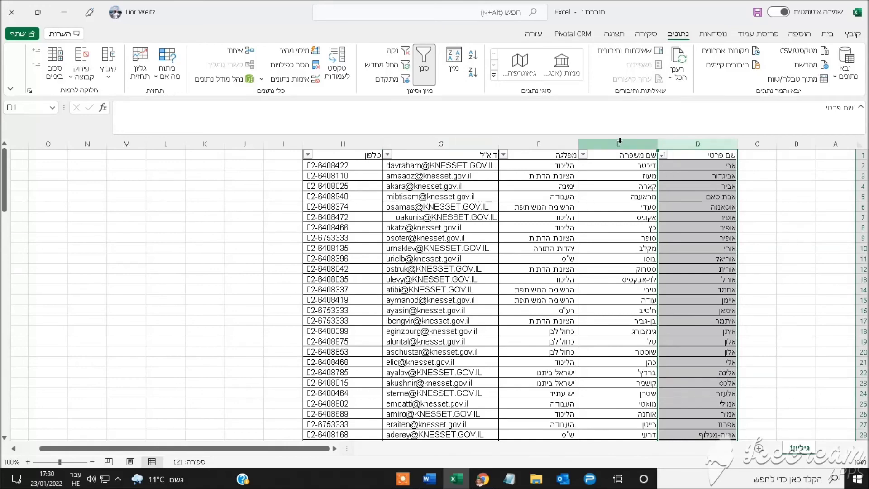
Step: Copy columns D–H and paste them into Word in place of all the old text
{"action": "left_click", "coordinate": [354, 140], "text": "shift"}
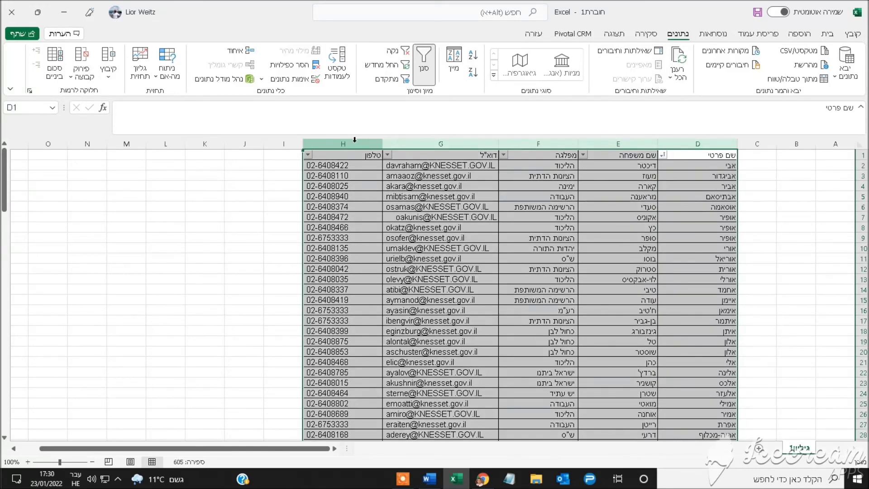
{"action": "key", "text": "ctrl+c"}
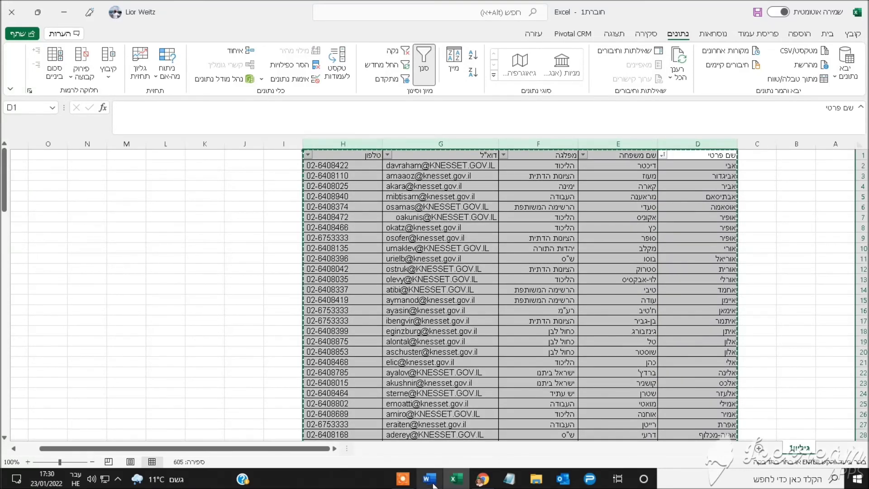
{"action": "left_click", "coordinate": [430, 479]}
{"action": "key", "text": "ctrl+a"}
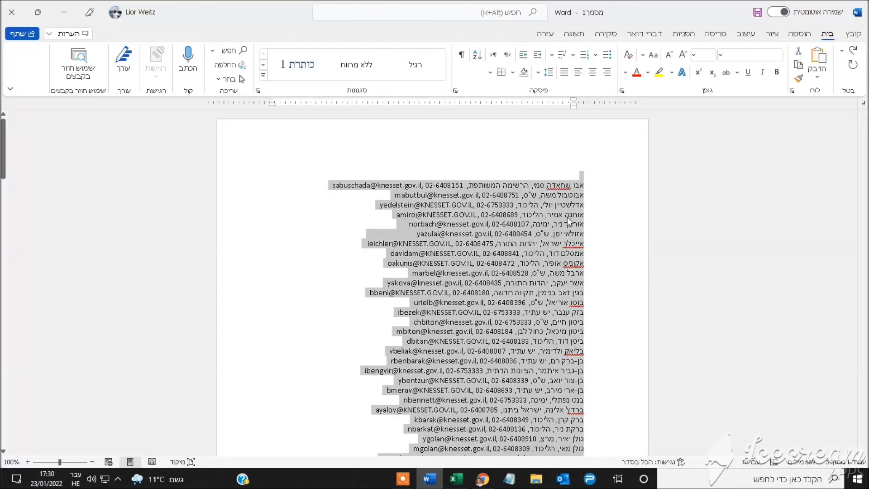
{"action": "key", "text": "Delete"}
{"action": "key", "text": "ctrl+v"}
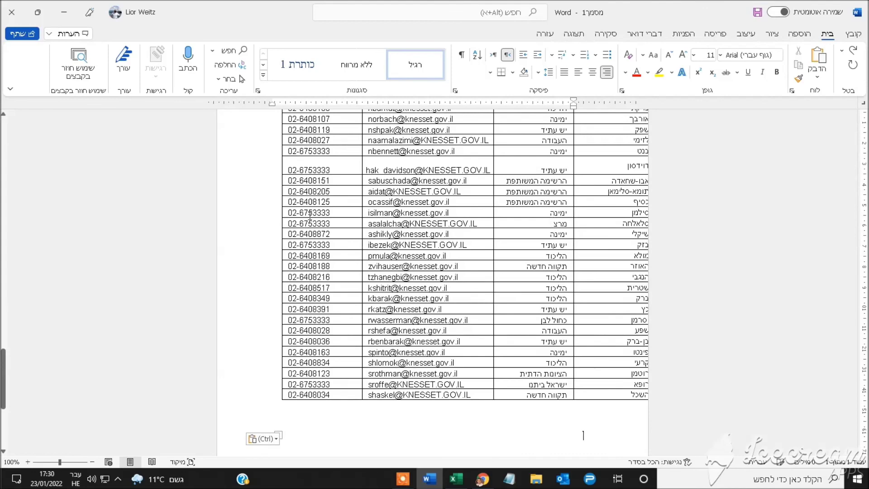
{"action": "left_click_drag", "start_coordinate": [4, 378], "coordinate": [1, 101]}
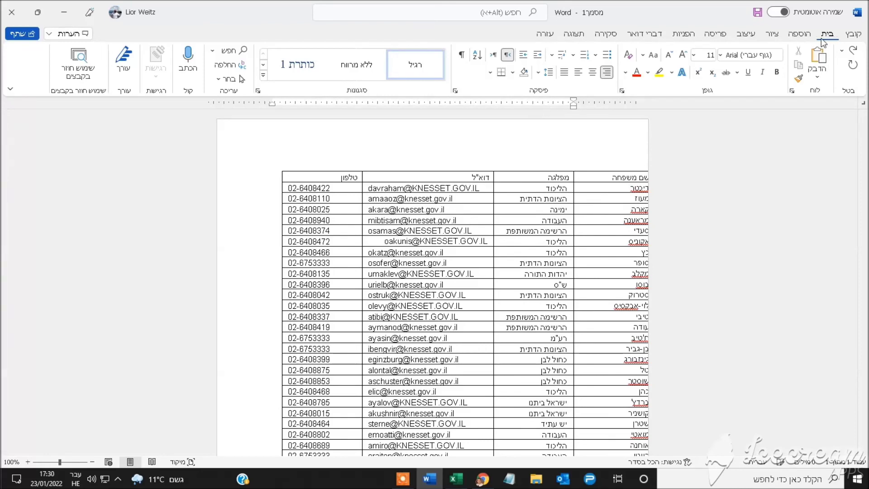
Step: Set the Word document to Landscape orientation and check the table across its two pages
{"action": "left_click", "coordinate": [799, 34]}
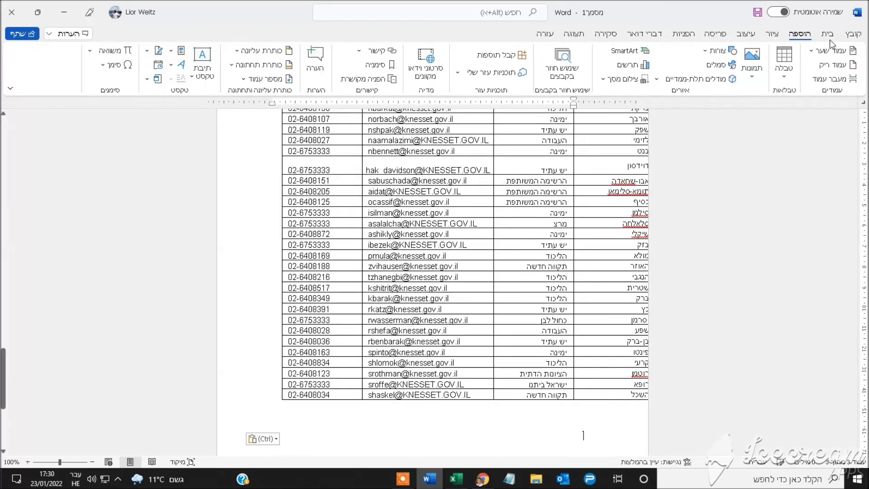
{"action": "left_click", "coordinate": [716, 34]}
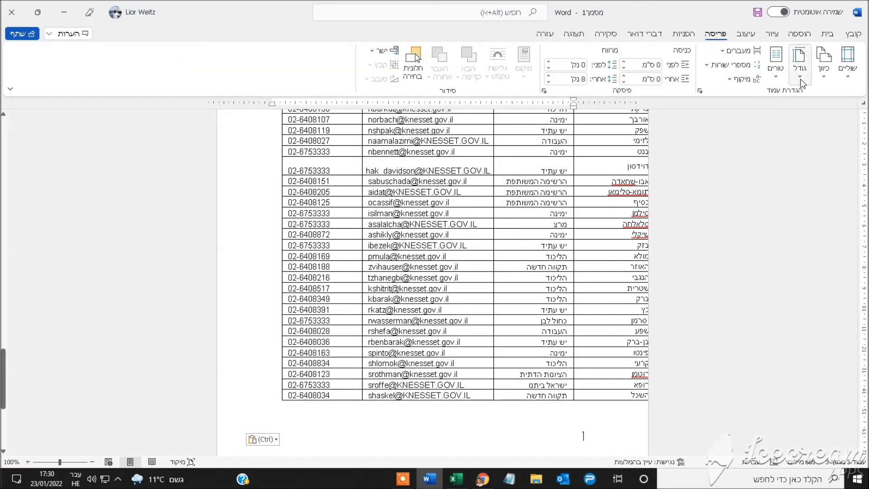
{"action": "left_click", "coordinate": [822, 79]}
{"action": "left_click", "coordinate": [799, 128]}
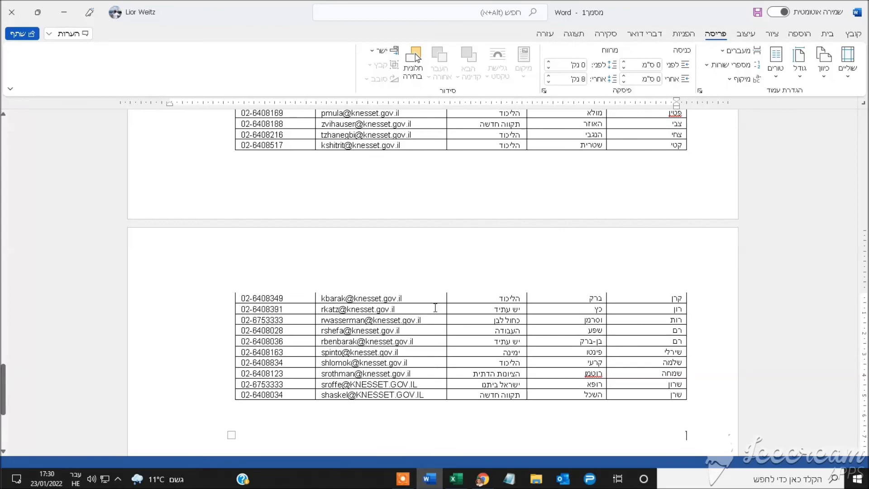
{"action": "left_click_drag", "start_coordinate": [2, 378], "coordinate": [3, 131]}
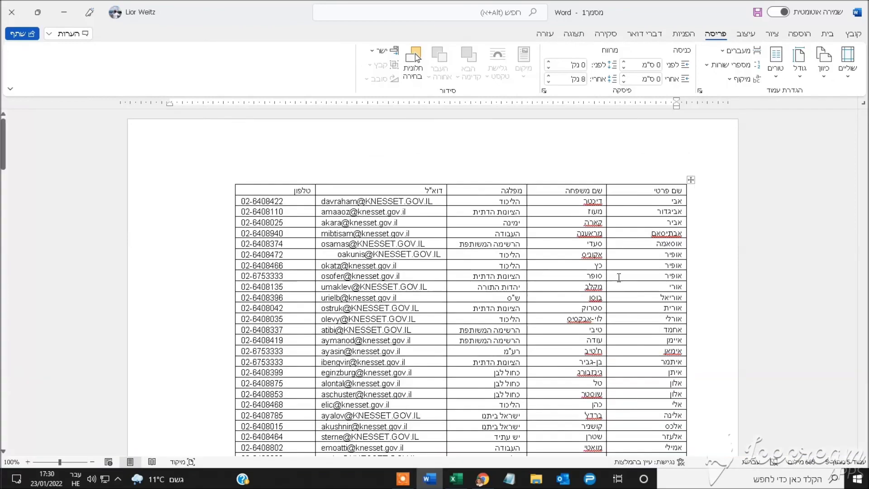
{"action": "scroll", "coordinate": [645, 220], "scroll_direction": "down", "scroll_amount": 1}
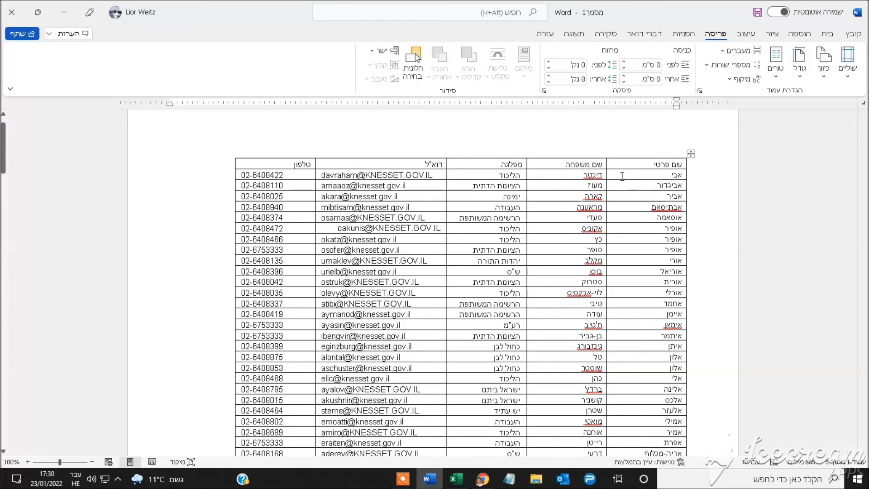
{"action": "scroll", "coordinate": [432, 263], "scroll_direction": "down", "scroll_amount": 2}
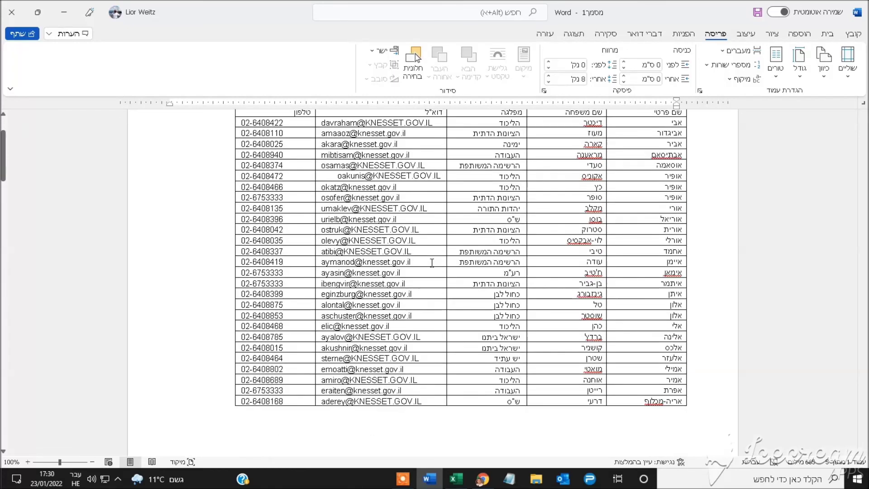
{"action": "scroll", "coordinate": [432, 263], "scroll_direction": "down", "scroll_amount": 2}
{"action": "scroll", "coordinate": [432, 262], "scroll_direction": "up", "scroll_amount": 5}
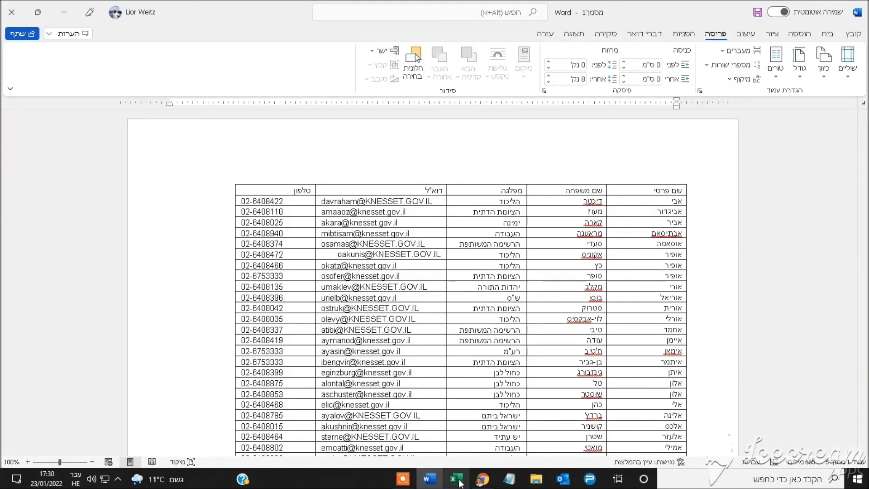
{"action": "left_click", "coordinate": [457, 478]}
Step: Deselect the copied range, try Text to Columns, and dismiss the no-data-selected warning
{"action": "left_click", "coordinate": [258, 247]}
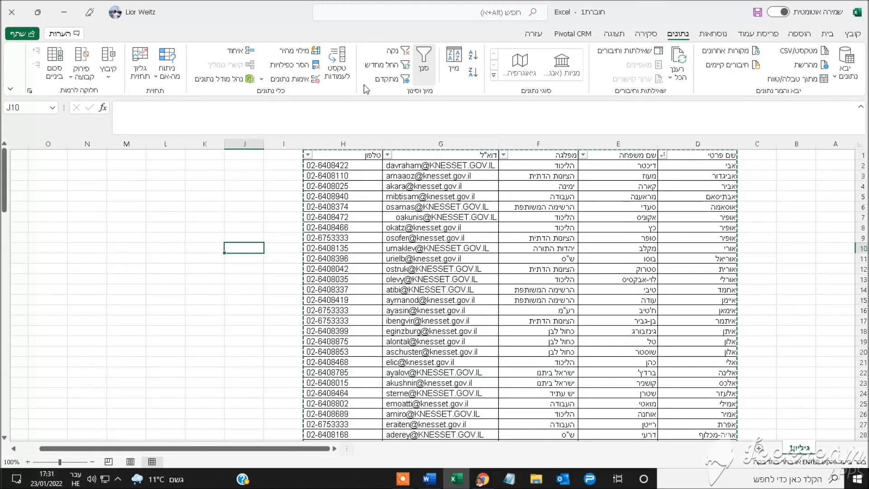
{"action": "left_click", "coordinate": [336, 60]}
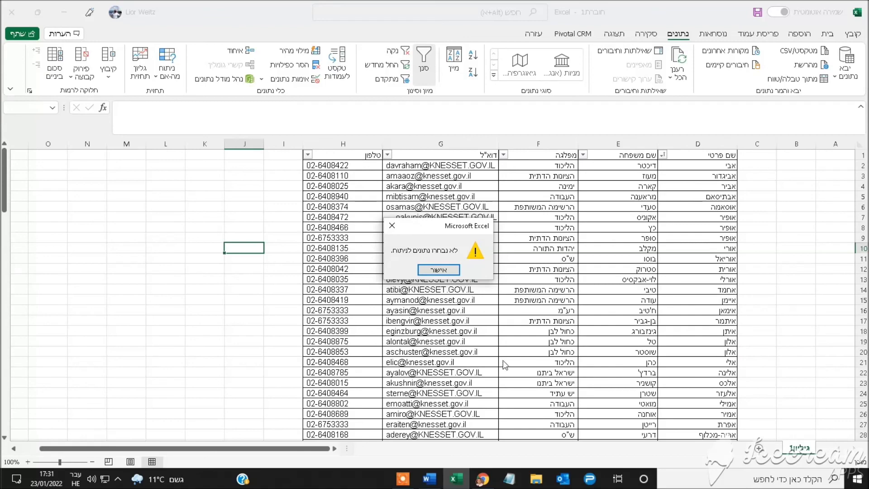
{"action": "left_click", "coordinate": [441, 270]}
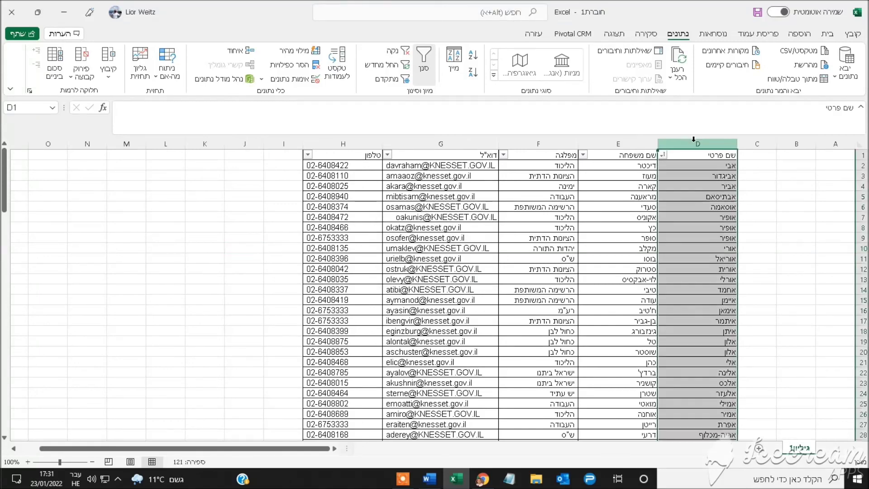